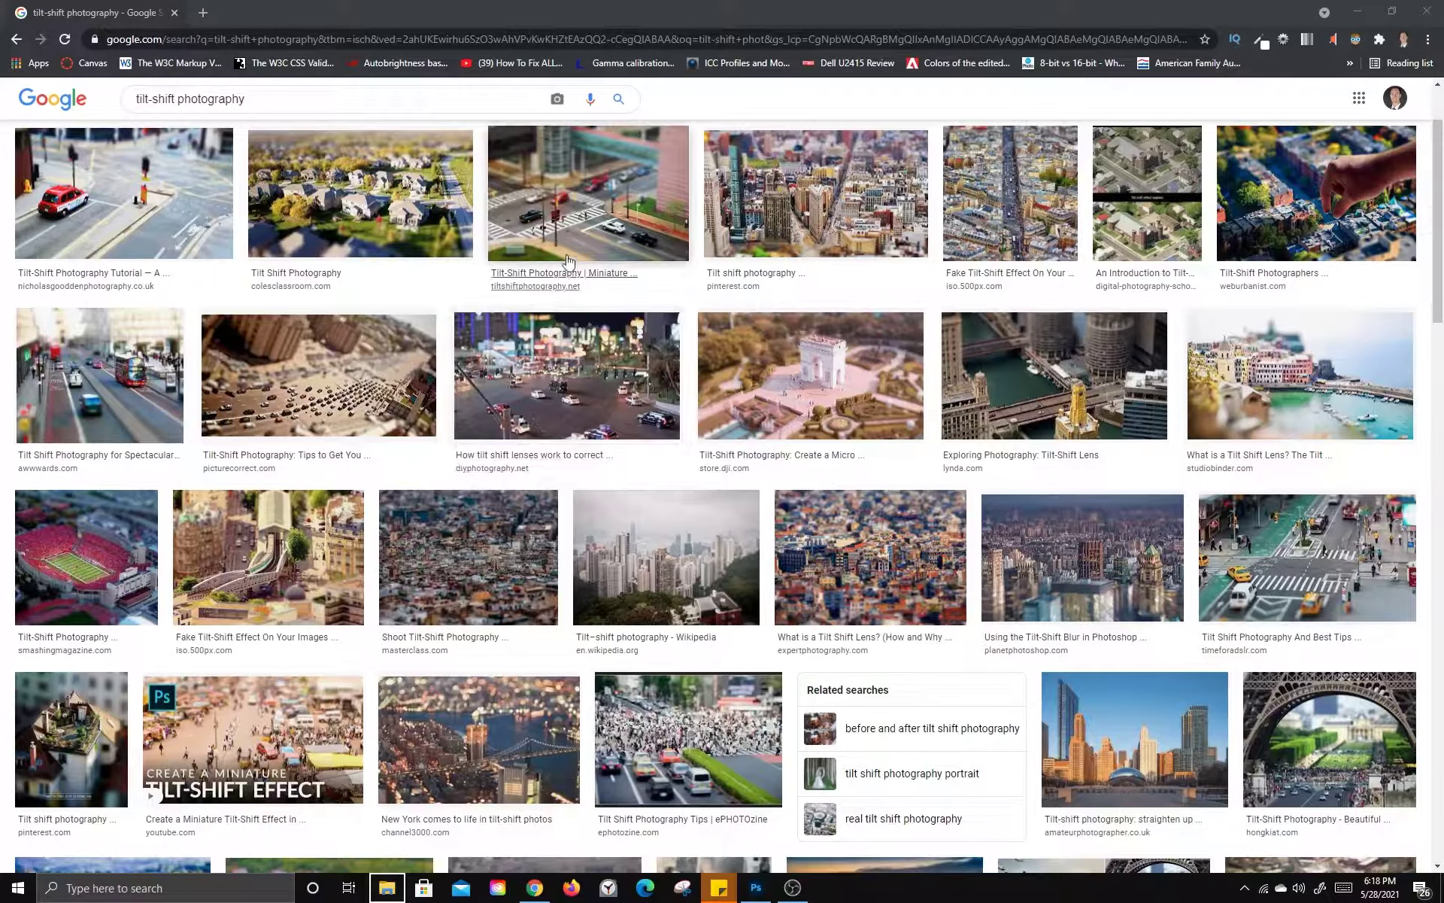
Look at enlarged tilt-shift photography examples in the image results: the street intersection, the hand over the rooftops and the coastal village
left_click(579, 201)
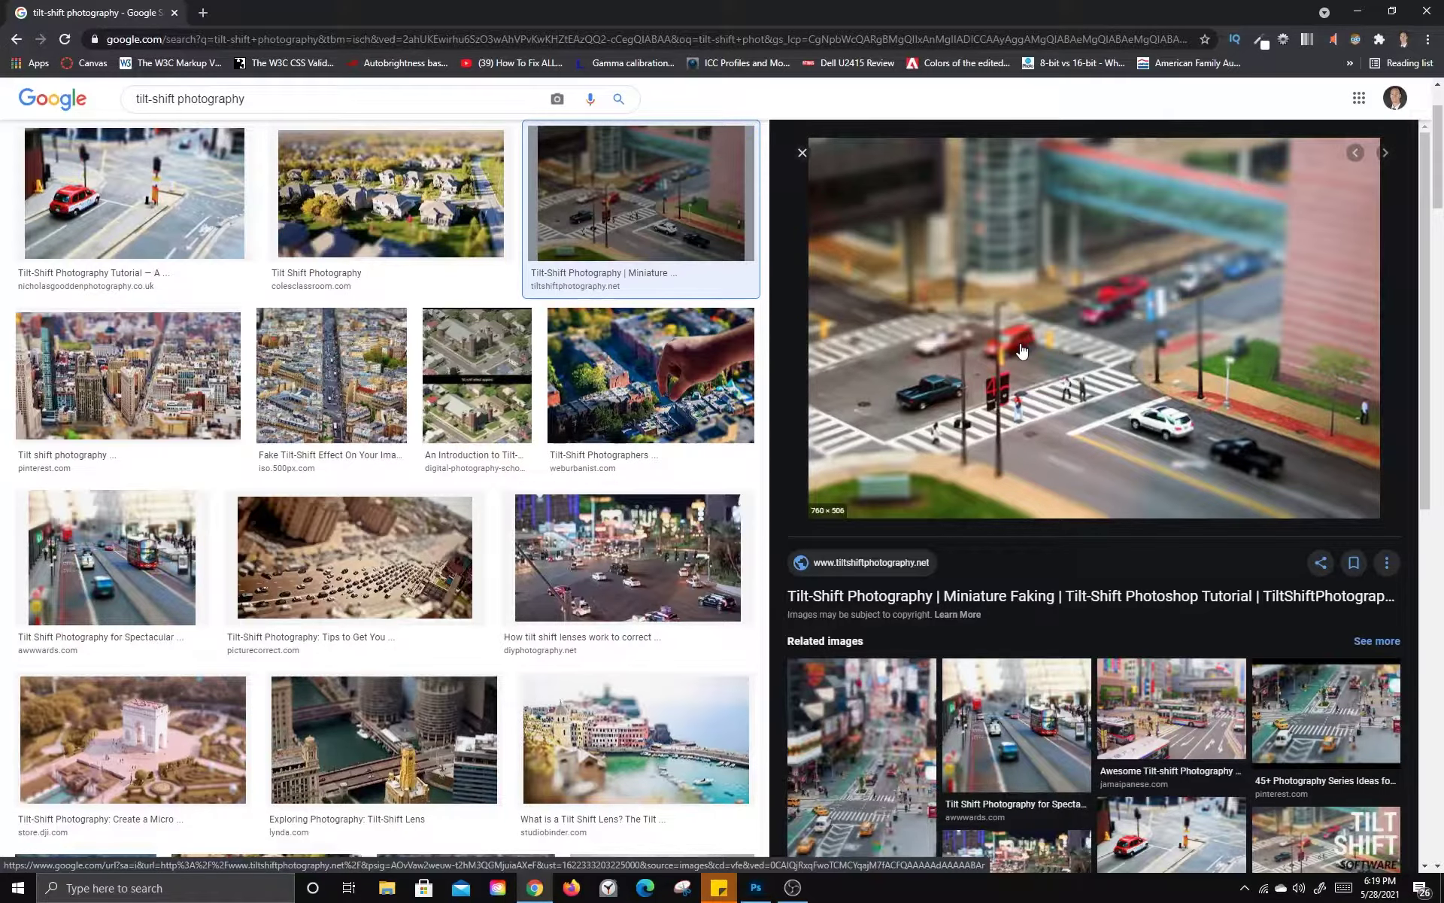
left_click(802, 153)
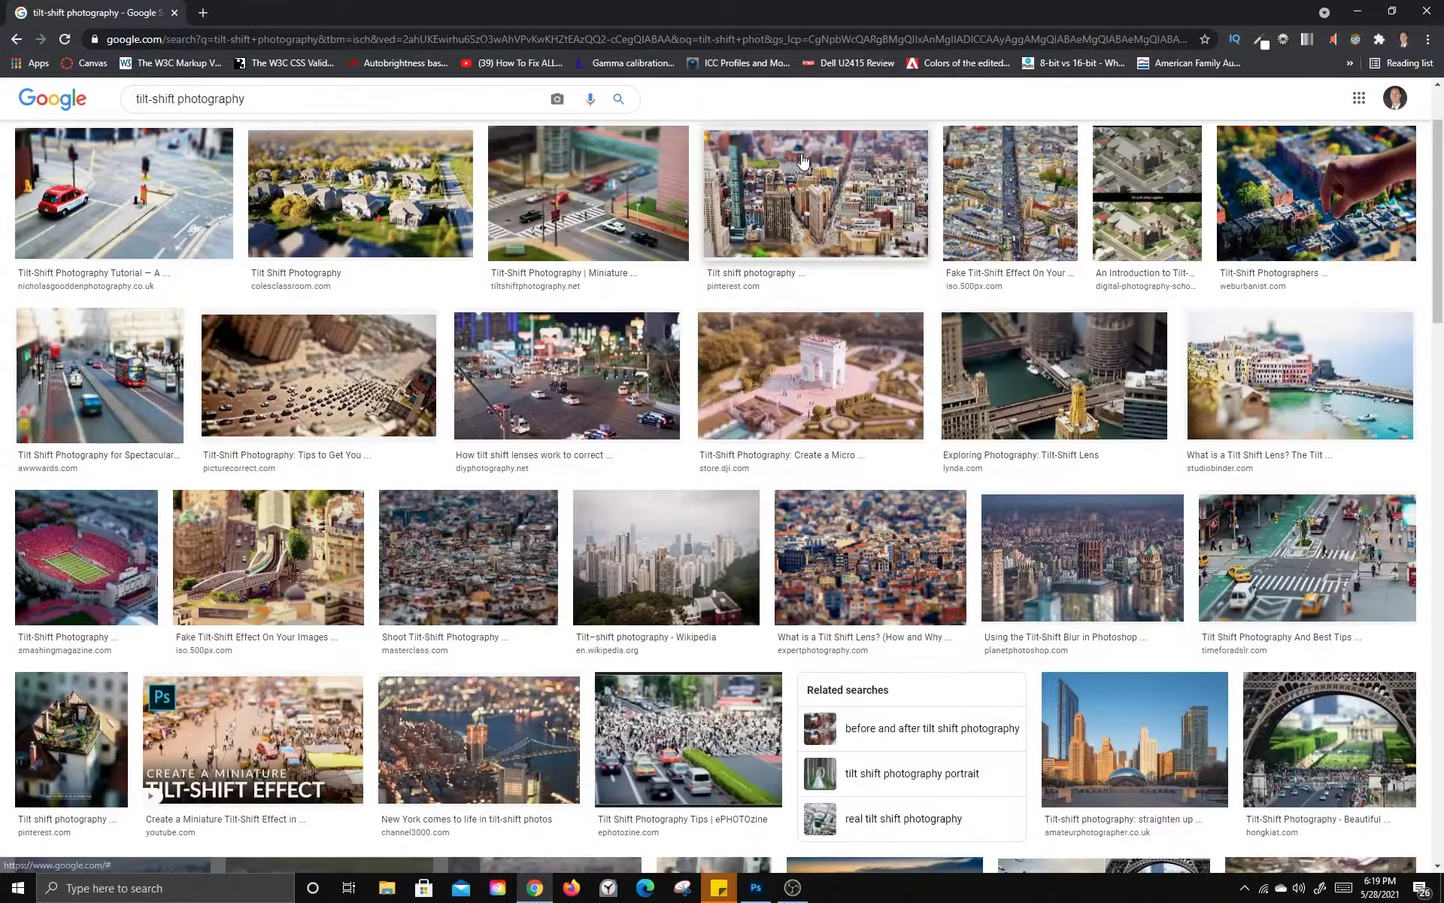
left_click(1287, 202)
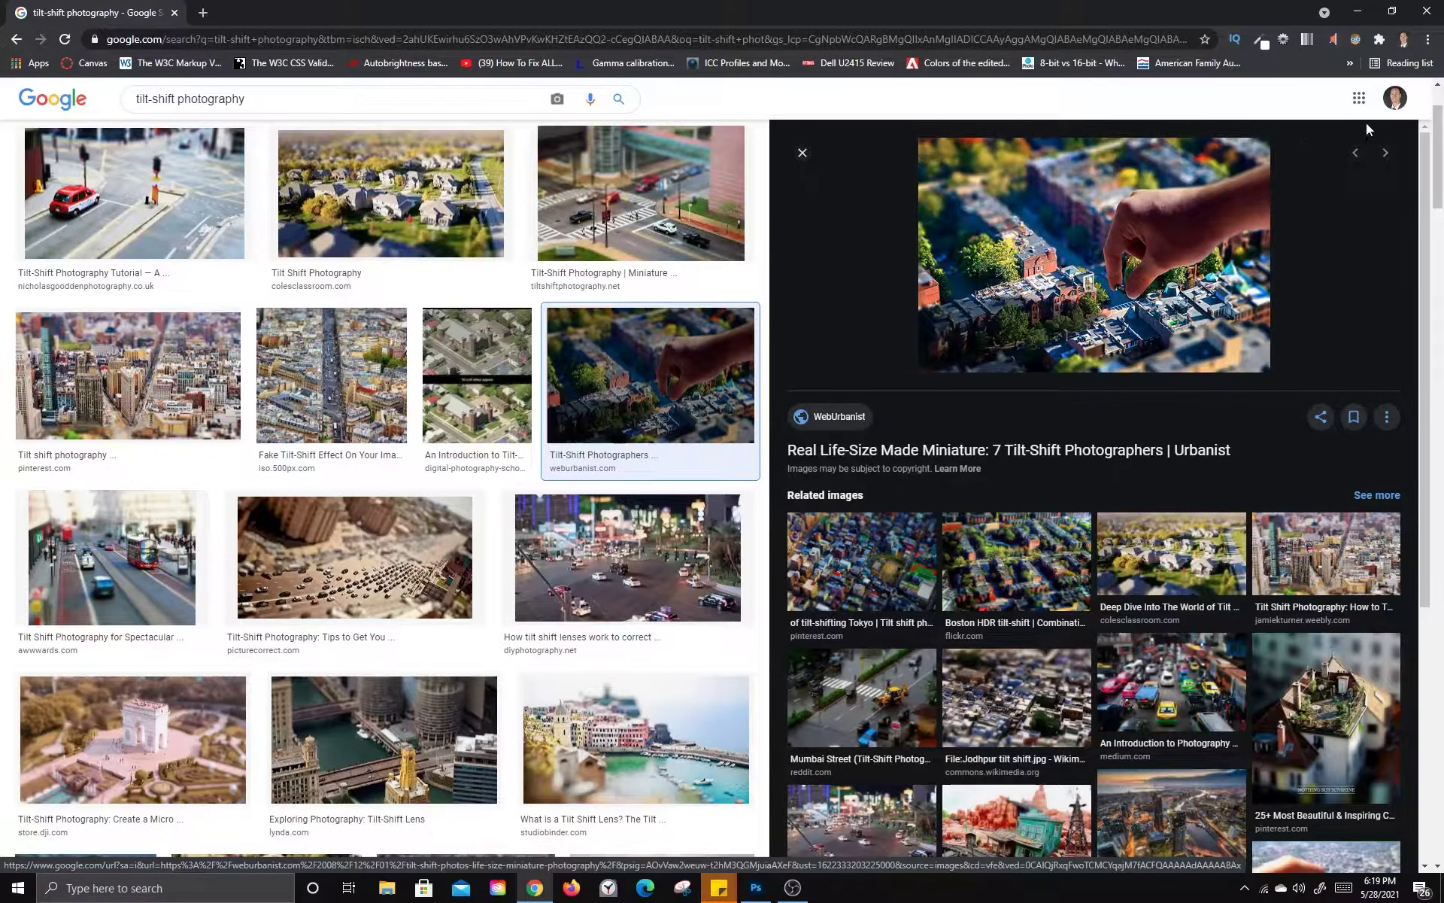
left_click(802, 153)
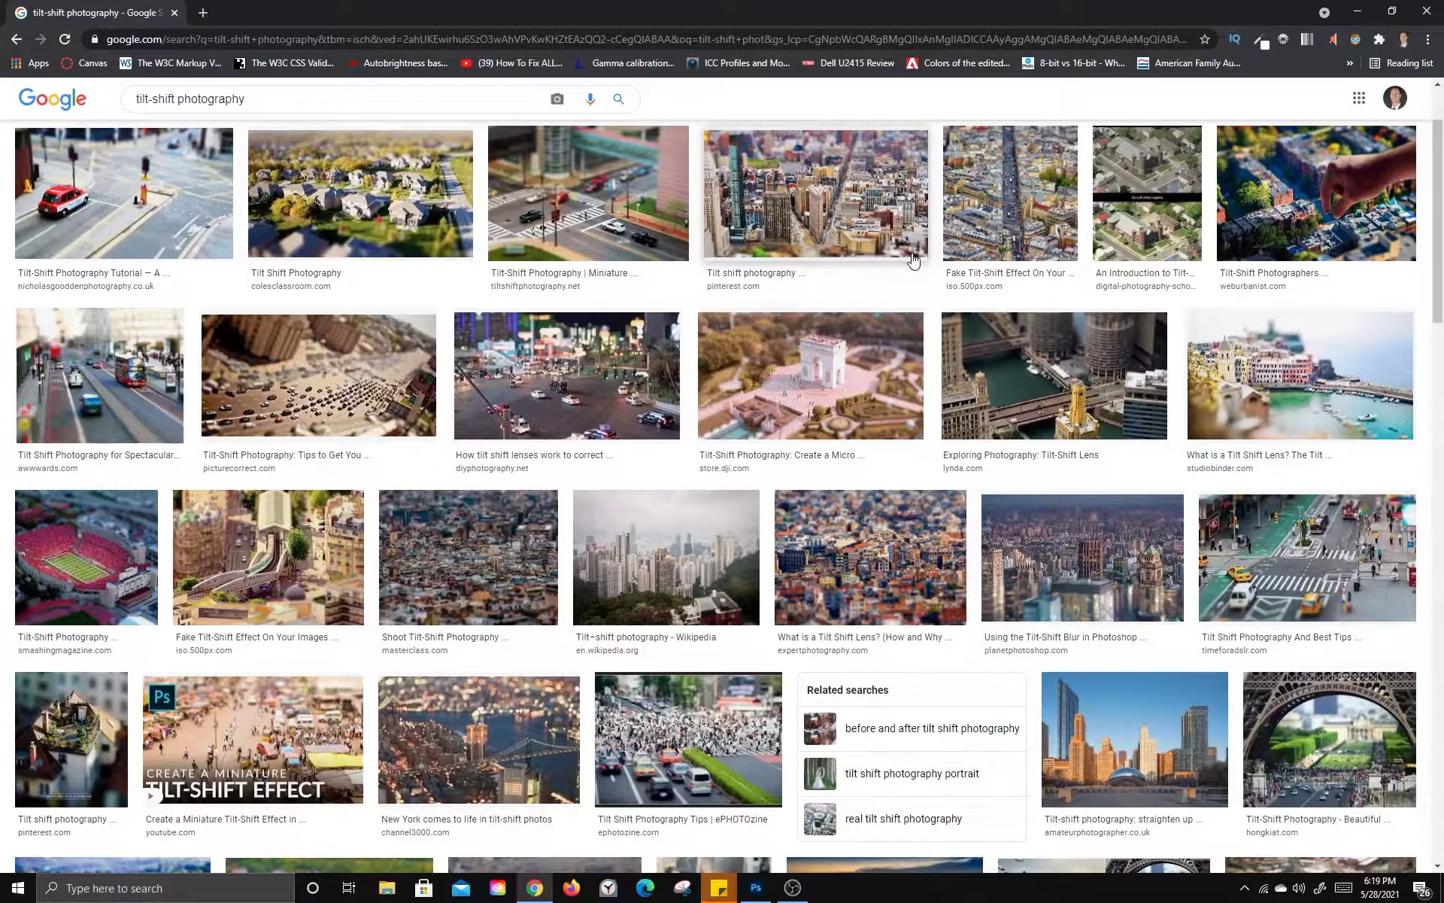
left_click(1301, 382)
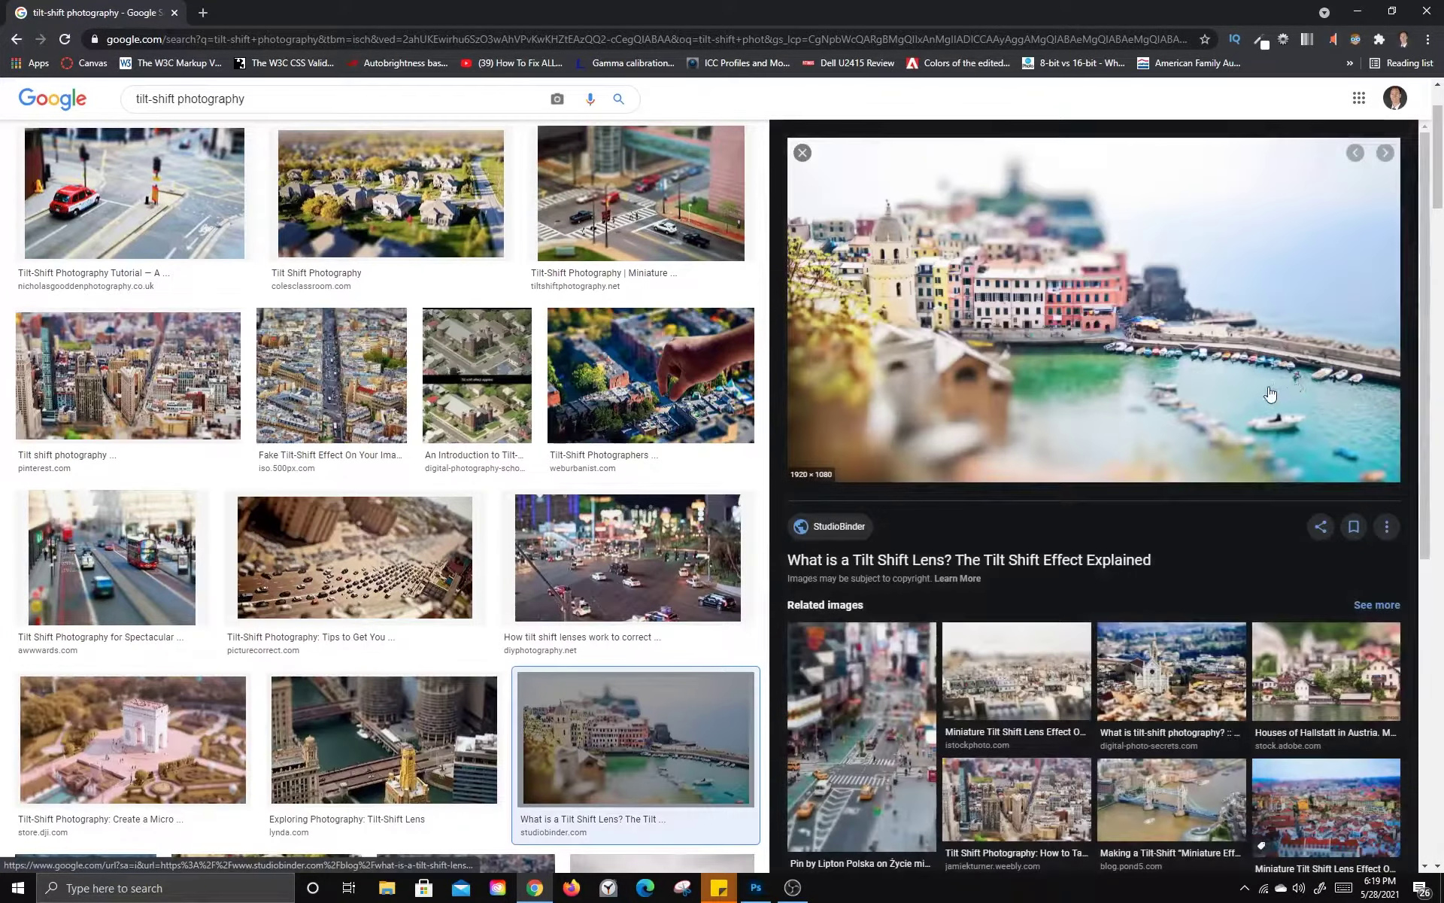
Switch to Photoshop and look through the open photos tilt-shift4.jpg, tilt-shift5.jpg and tilt-shift7.jpg
left_click(756, 888)
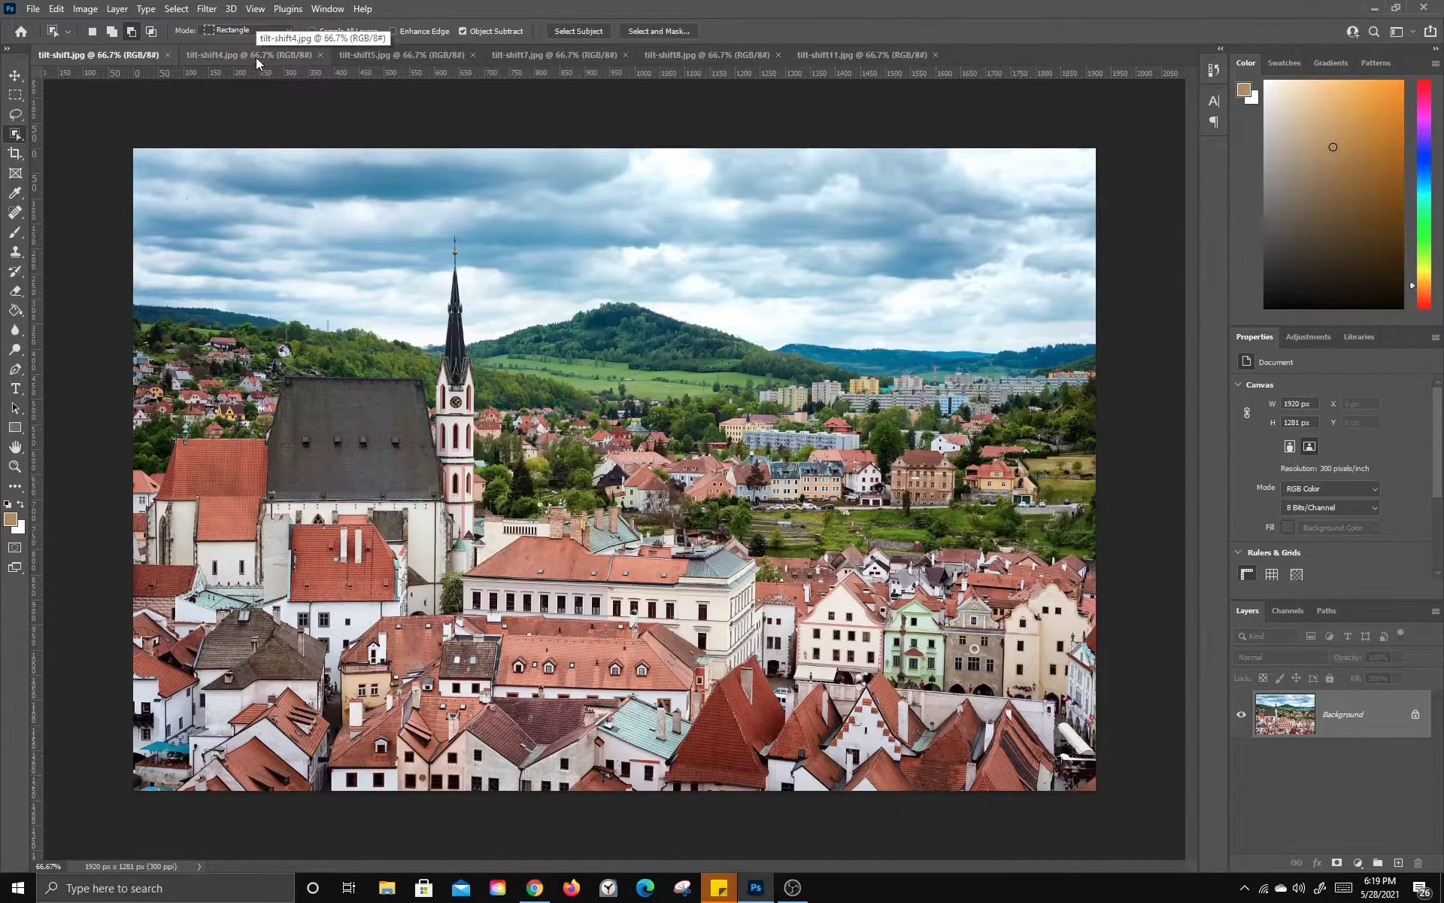
left_click(256, 57)
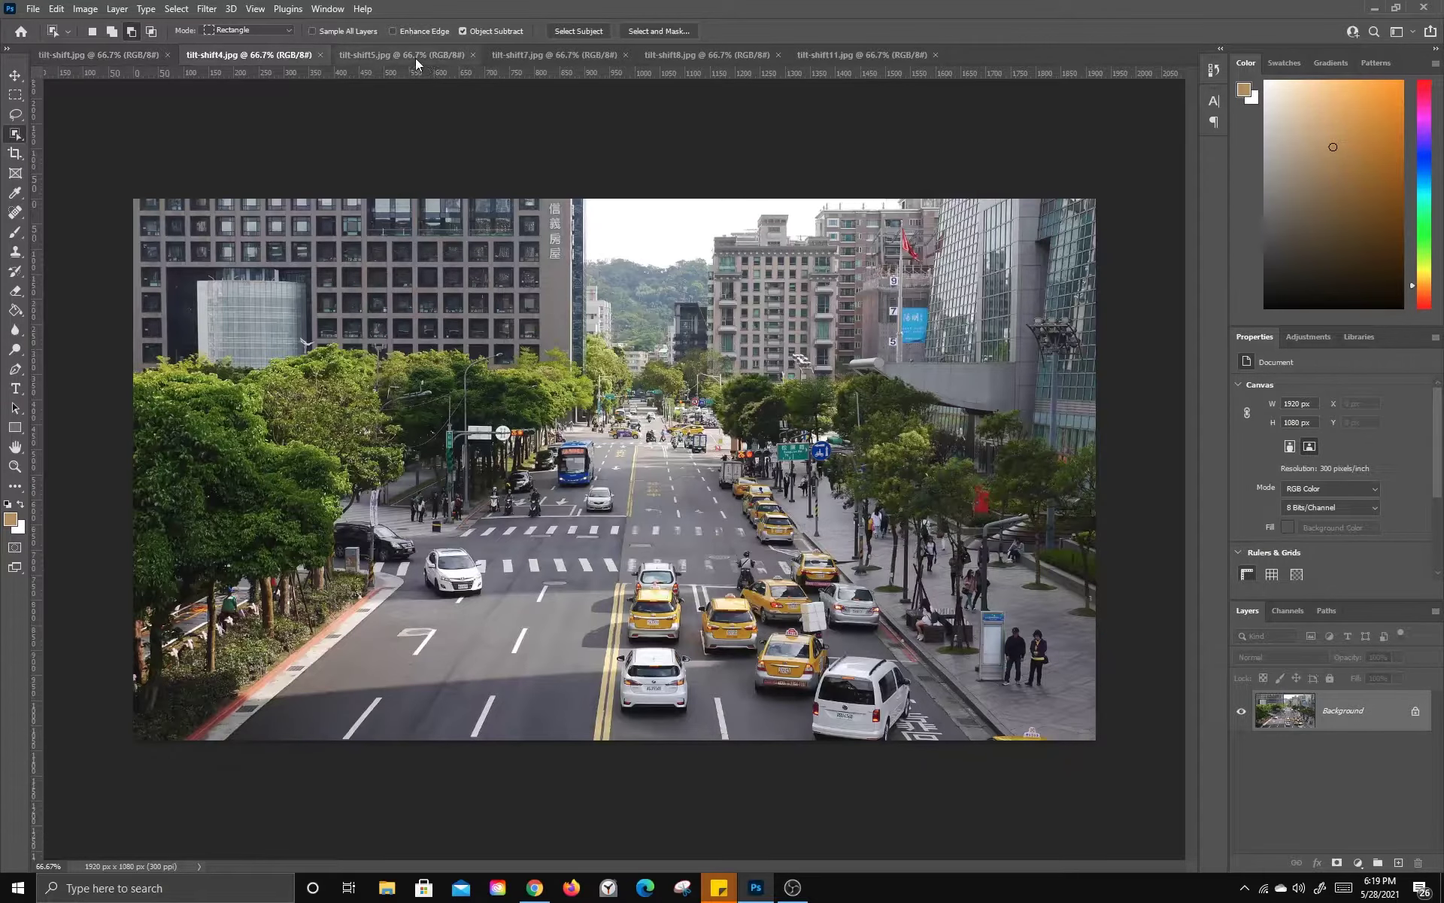
left_click(415, 57)
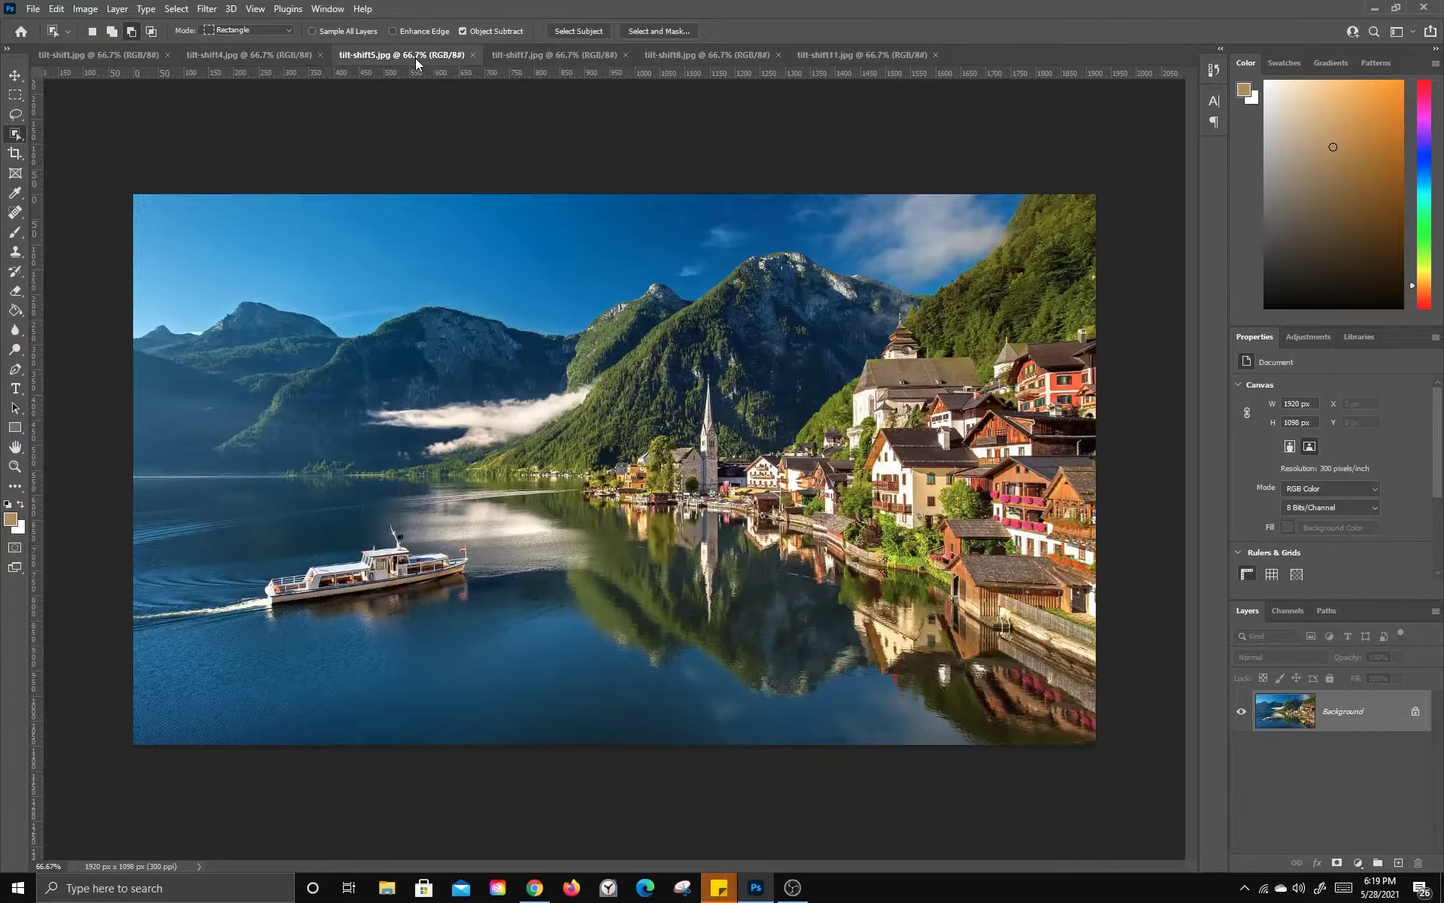
left_click(537, 55)
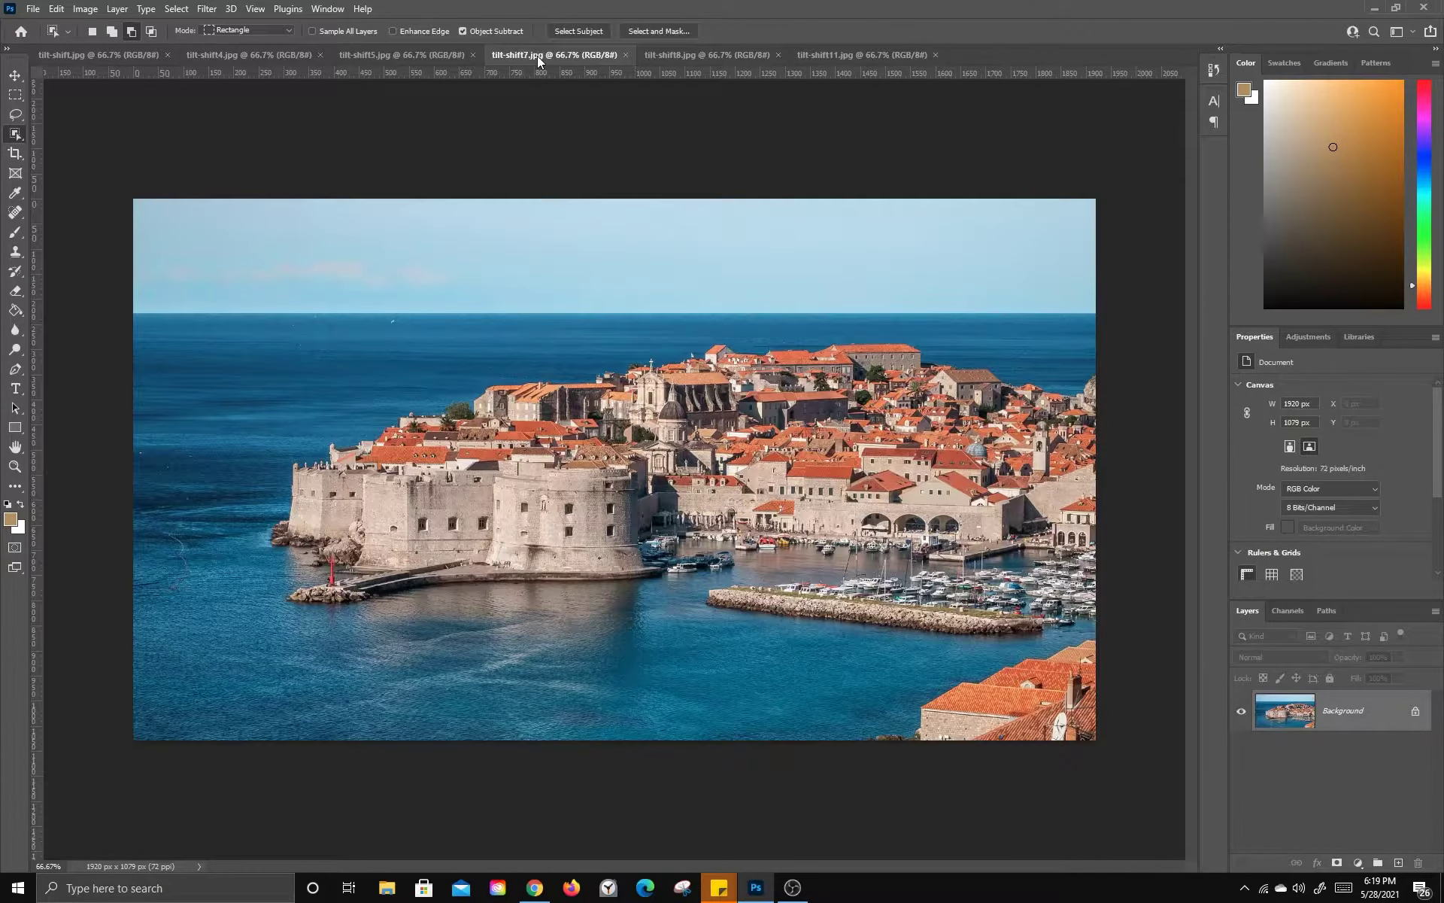
Add a Brightness/Contrast adjustment layer to tilt-shift8.jpg with brightness 31 and contrast 19
left_click(716, 56)
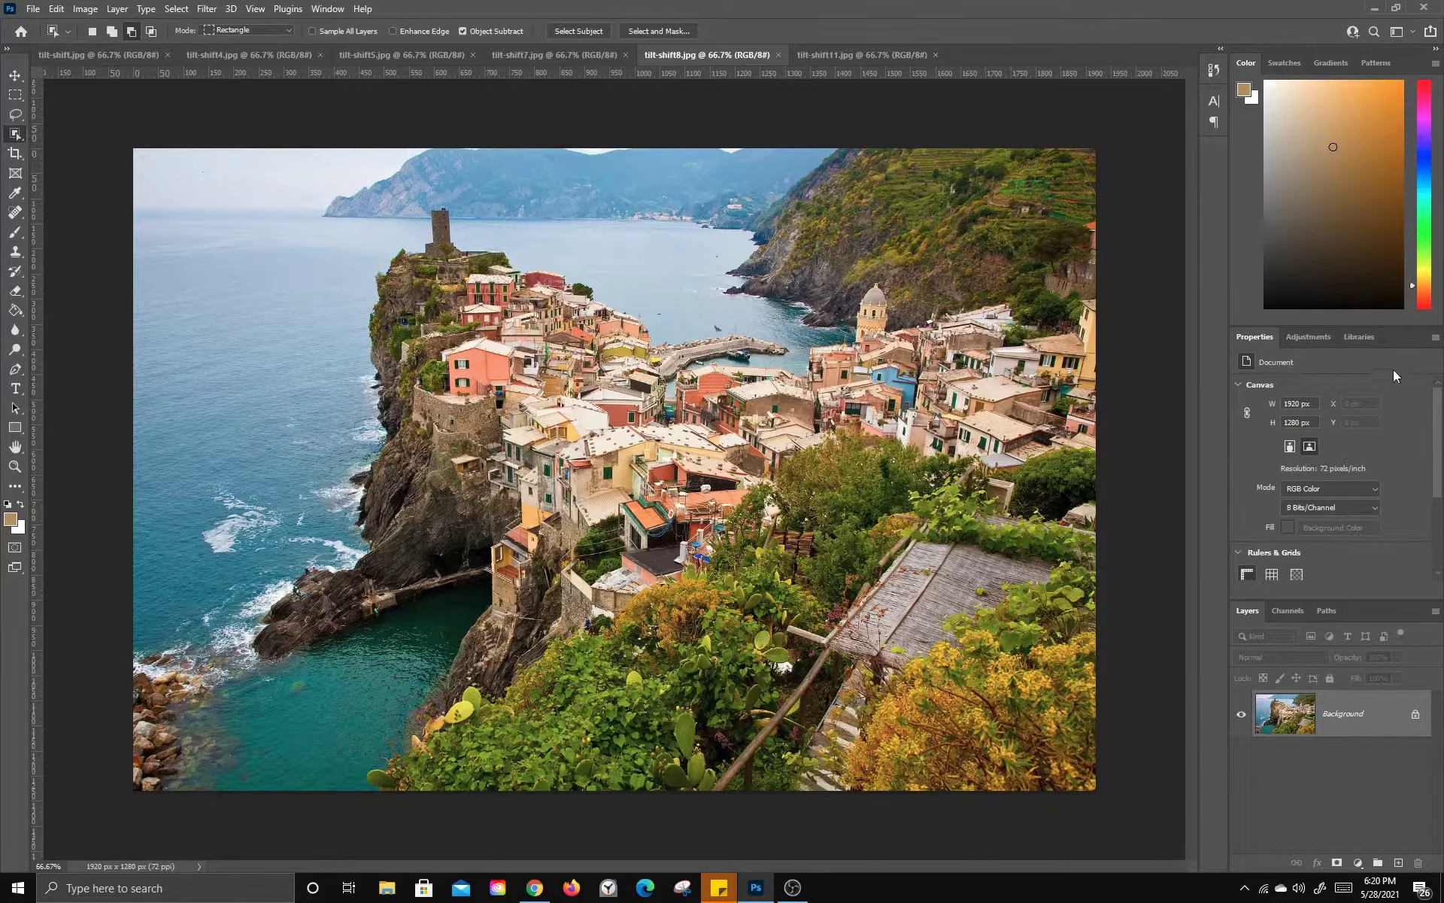
left_click(1311, 340)
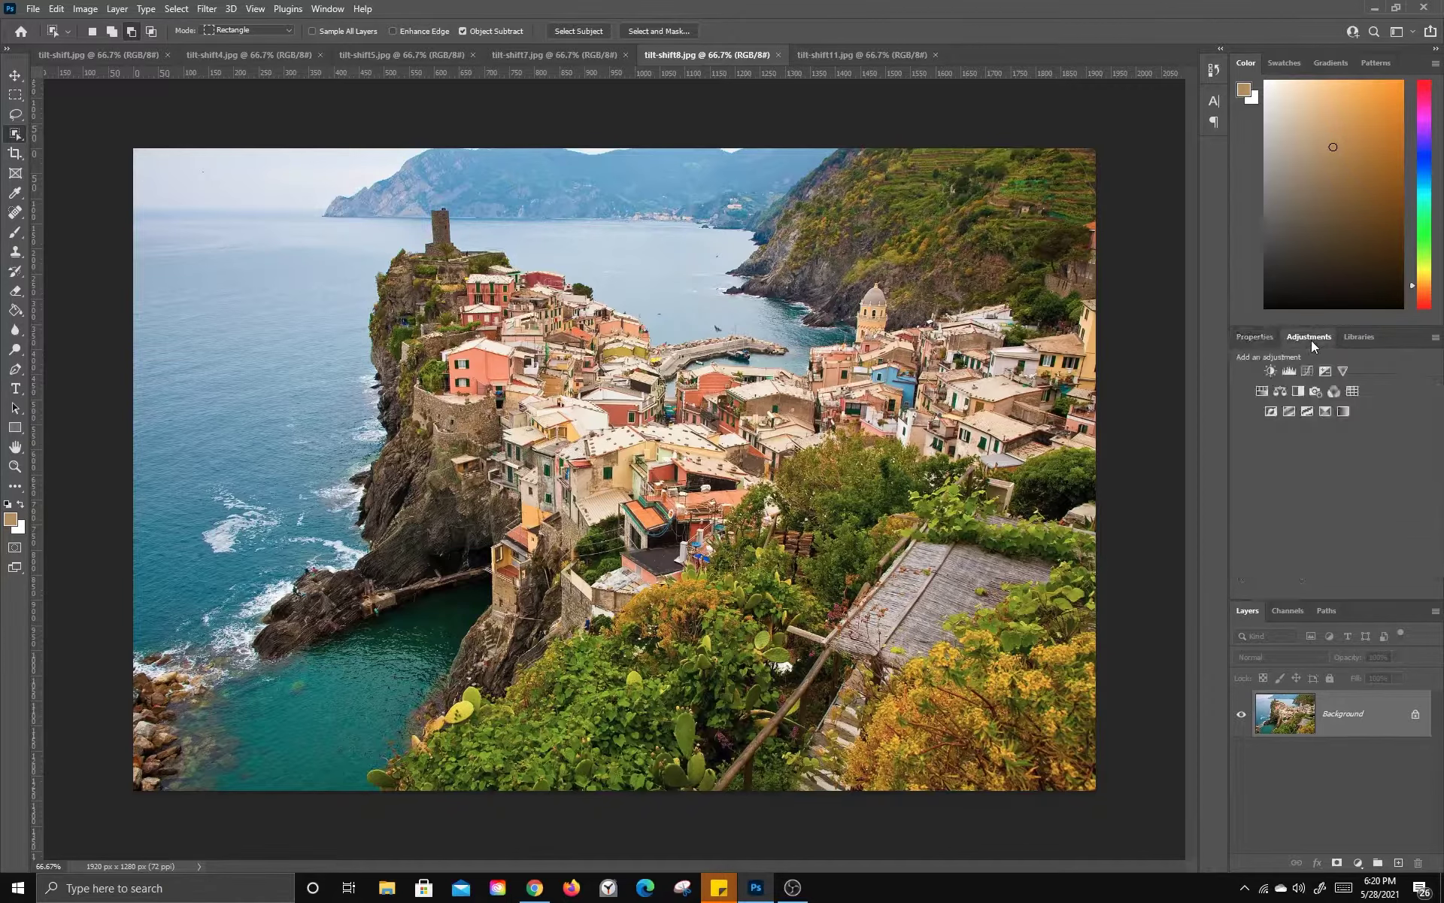
left_click(1271, 371)
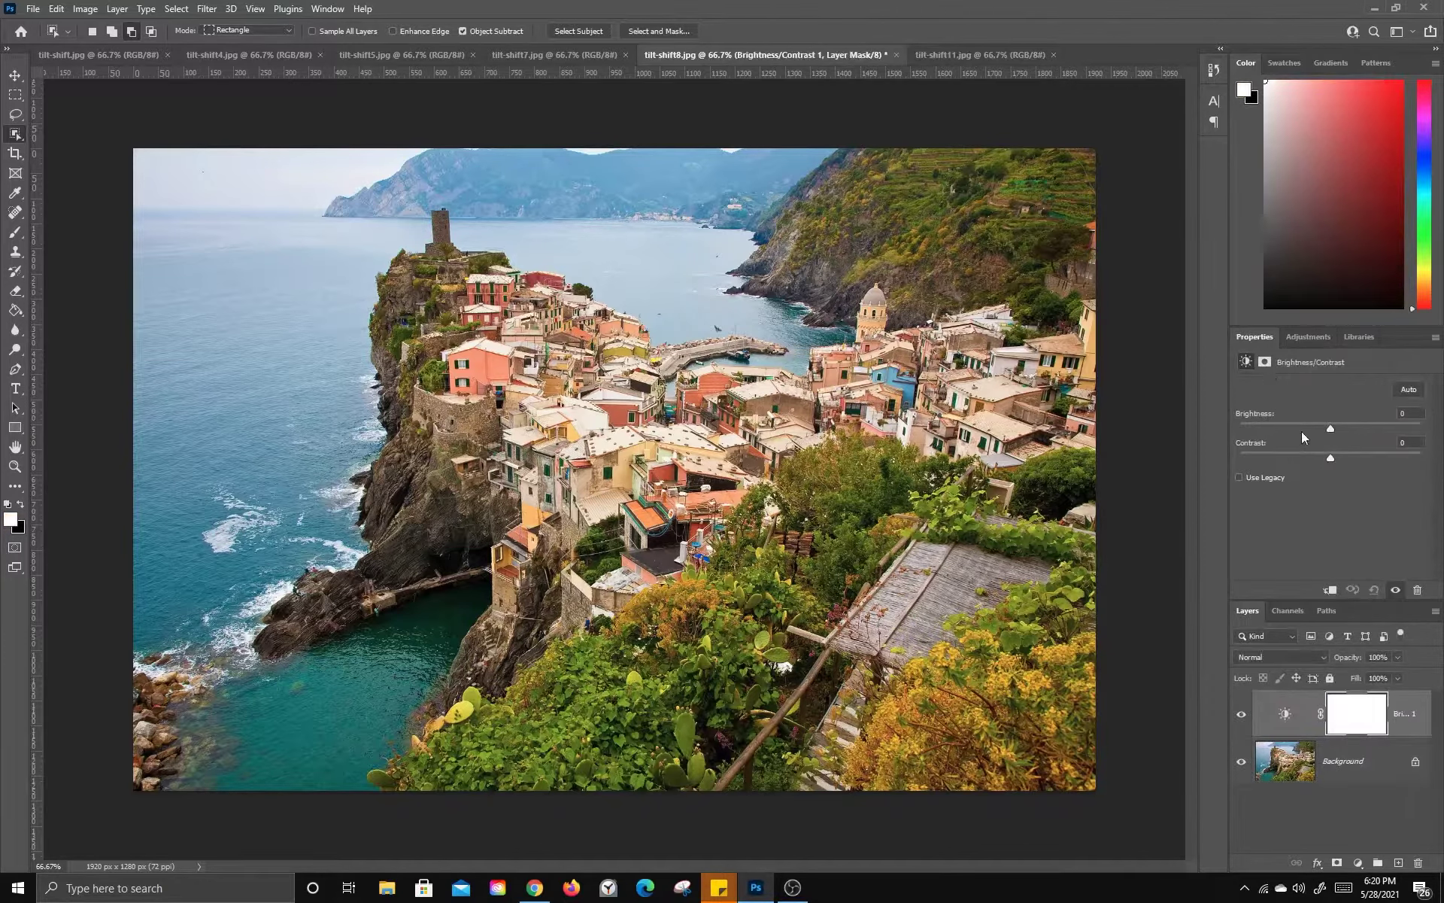
mouse_move(1330, 428)
left_mouse_down()
mouse_move(1349, 457)
mouse_move(1331, 431)
mouse_move(1346, 430)
left_mouse_up()
Add a Vibrance adjustment layer above it with vibrance +33 and saturation +17, and review both adjustment layers' settings
left_click(1310, 338)
left_click(1344, 379)
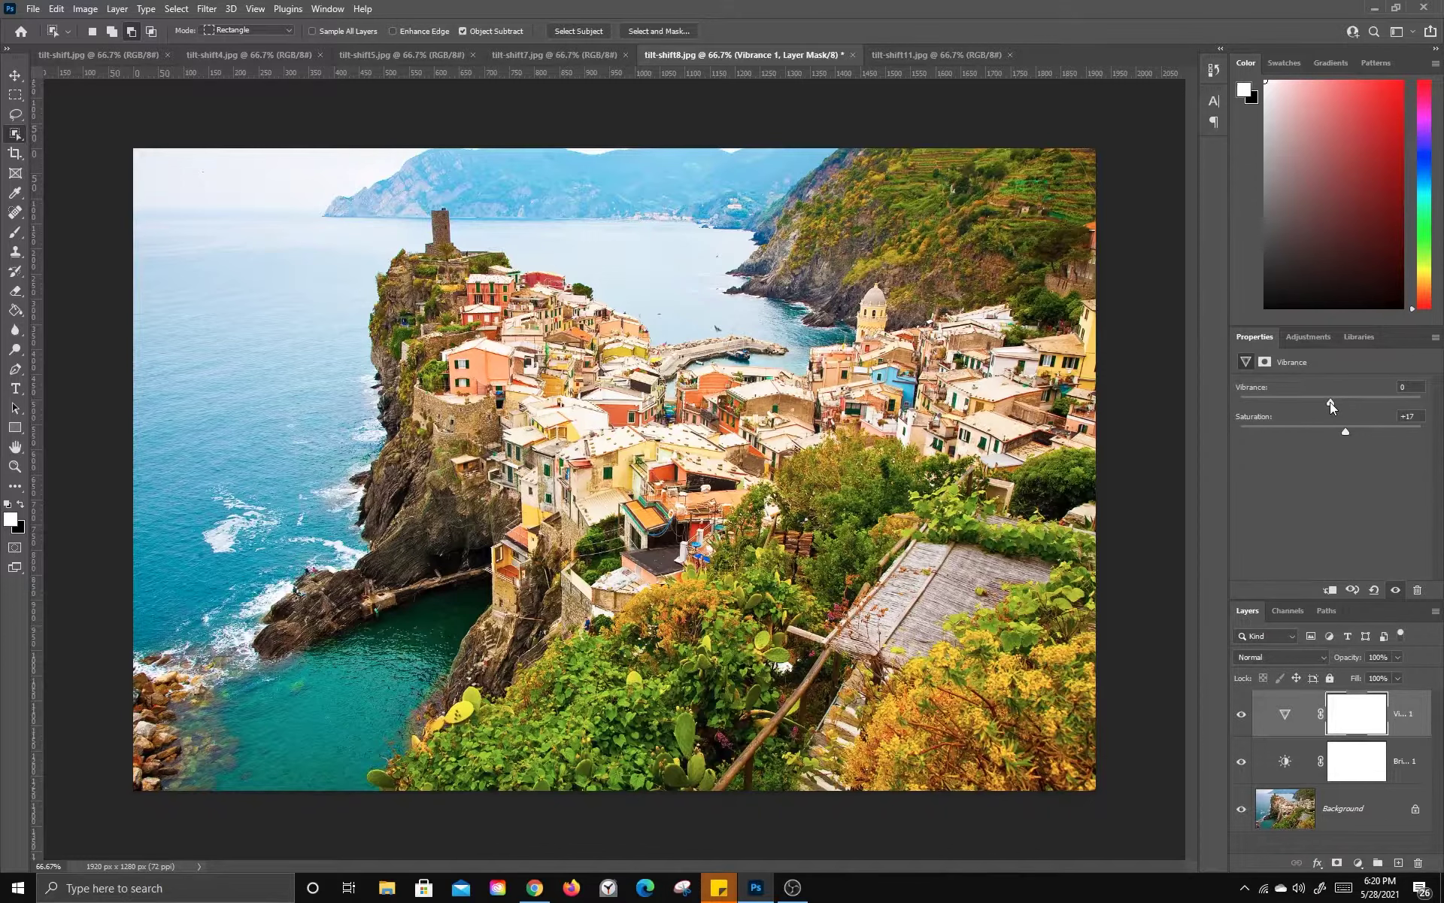
left_click_drag(1338, 401, 1359, 403)
left_click(1288, 764)
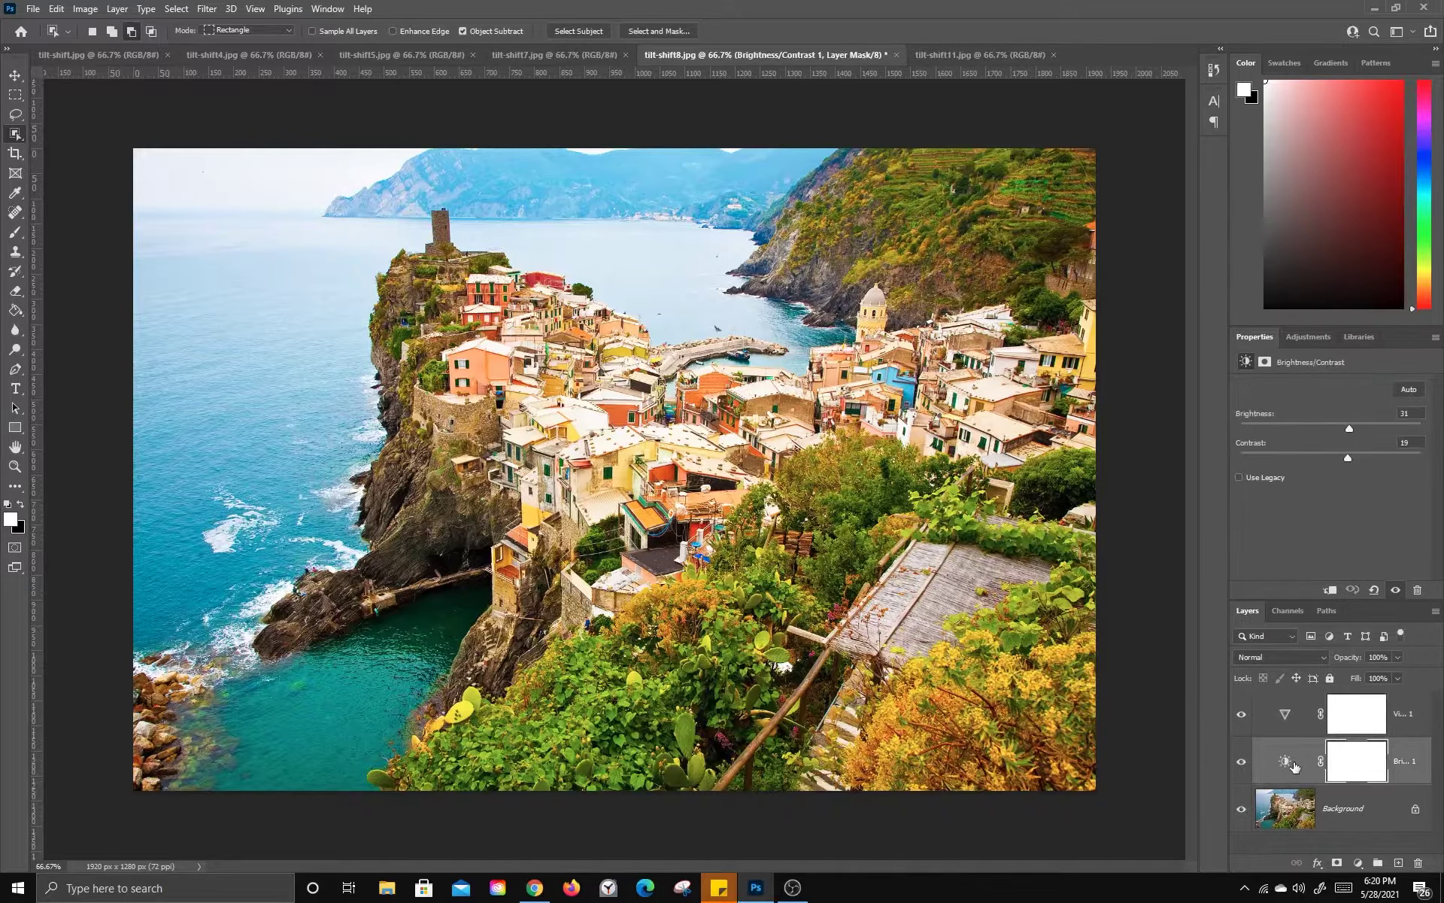
left_click(1292, 717)
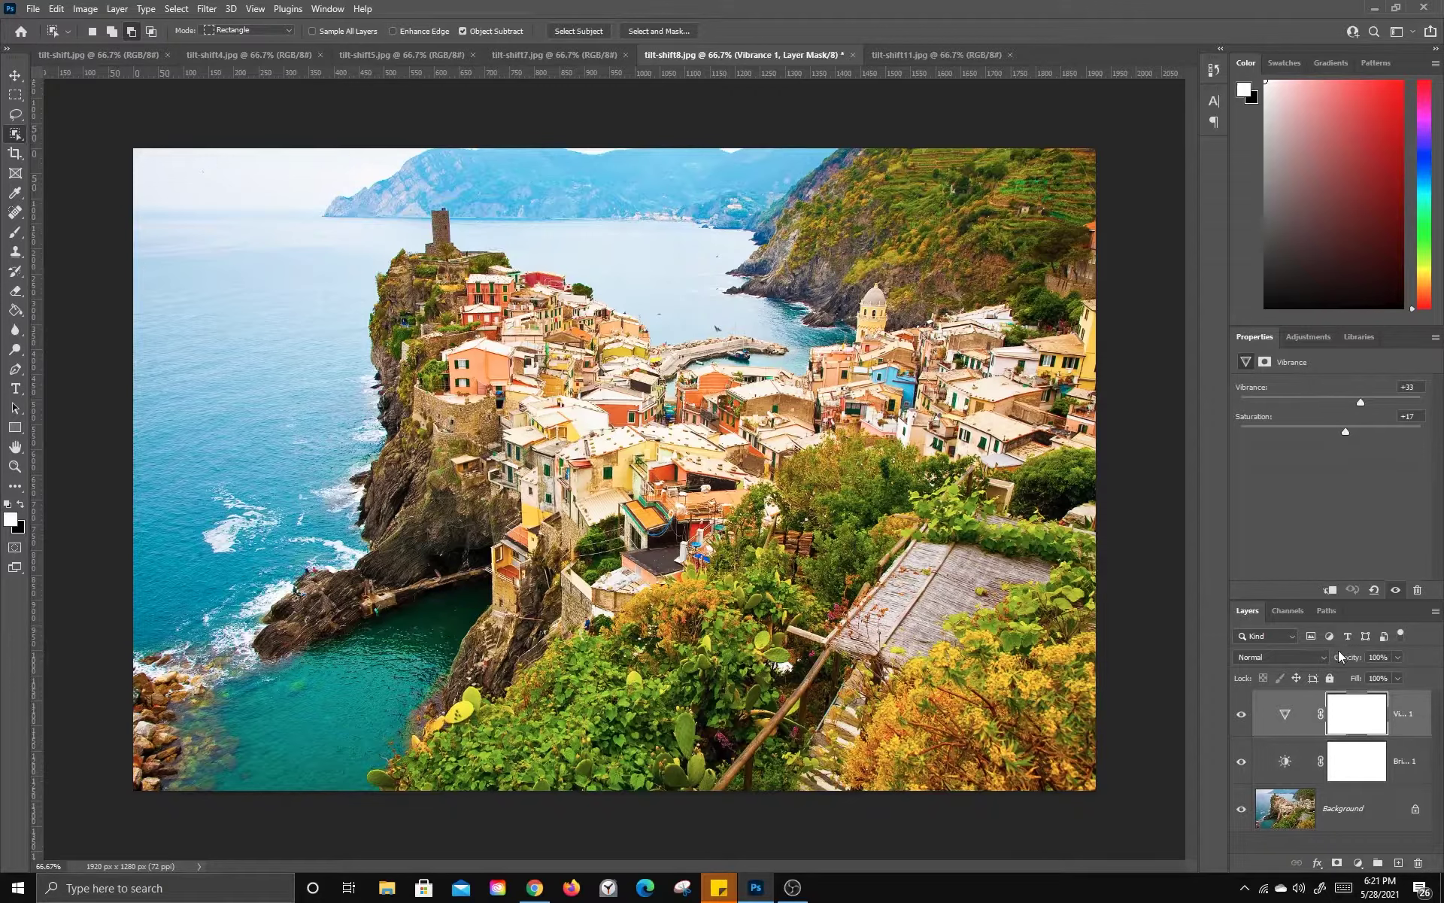
Start a Tilt-Shift blur on the Background layer and rotate the focus band so it slopes up across the village
left_click(1304, 819)
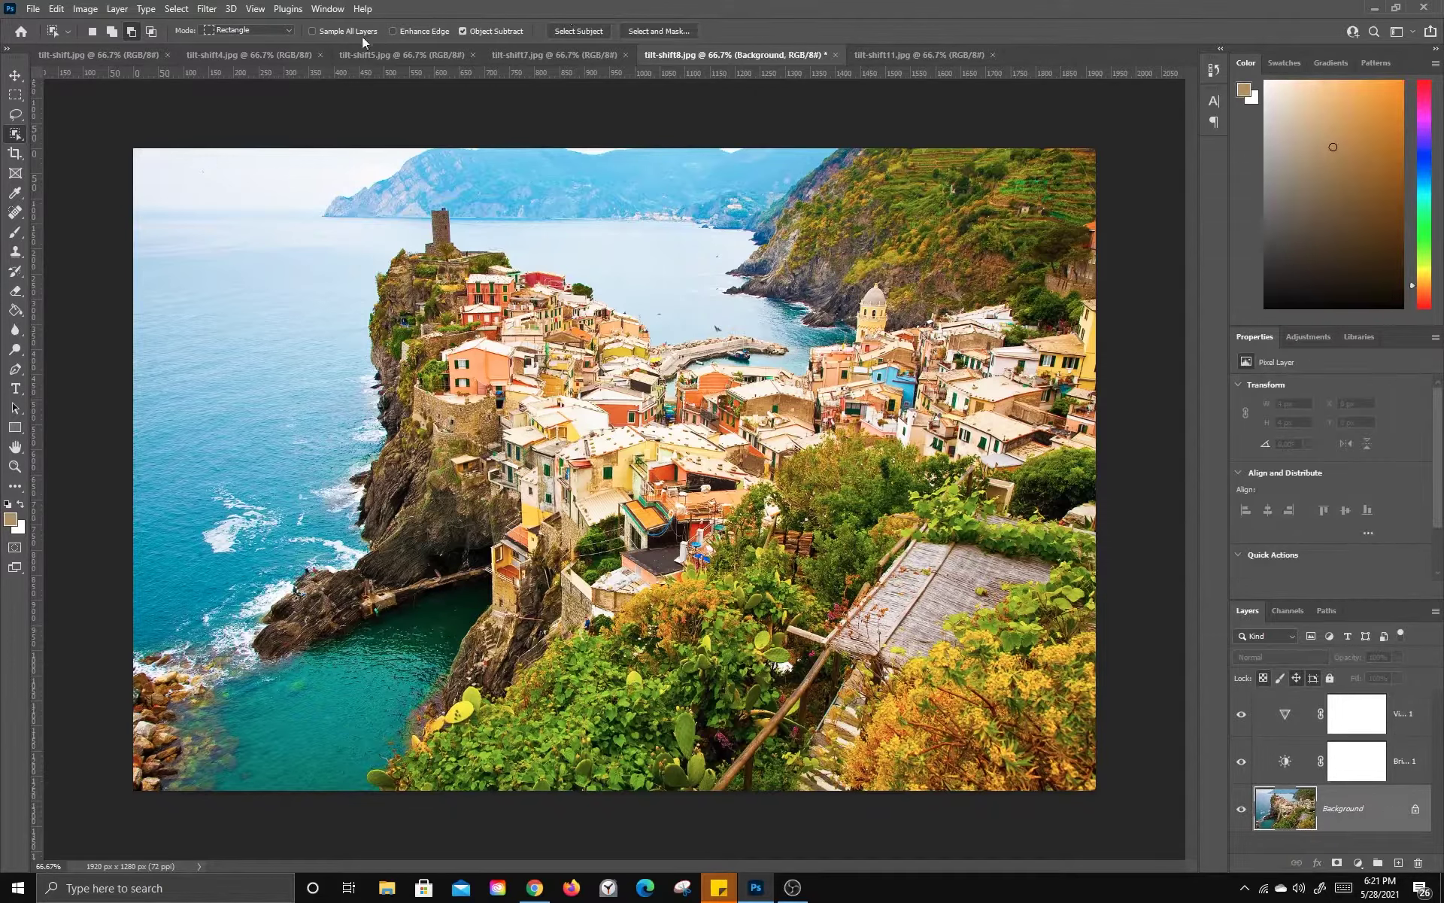
left_click(207, 8)
left_click_drag(639, 399, 628, 398)
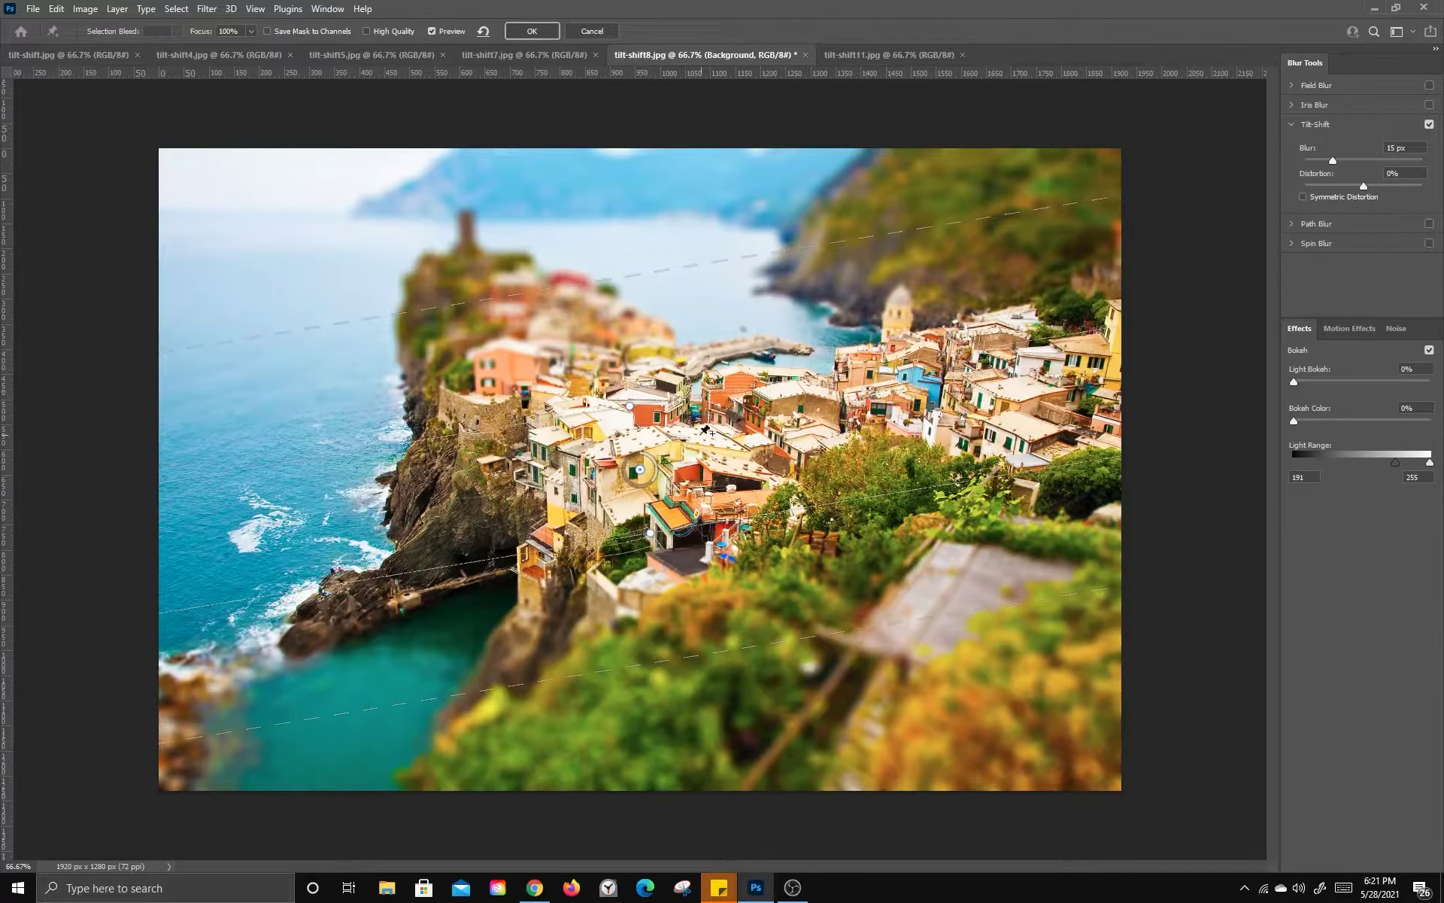
Widen the blur transitions above and below the village, set the blur to 13 px and apply the Tilt-Shift effect
left_click_drag(661, 268, 662, 230)
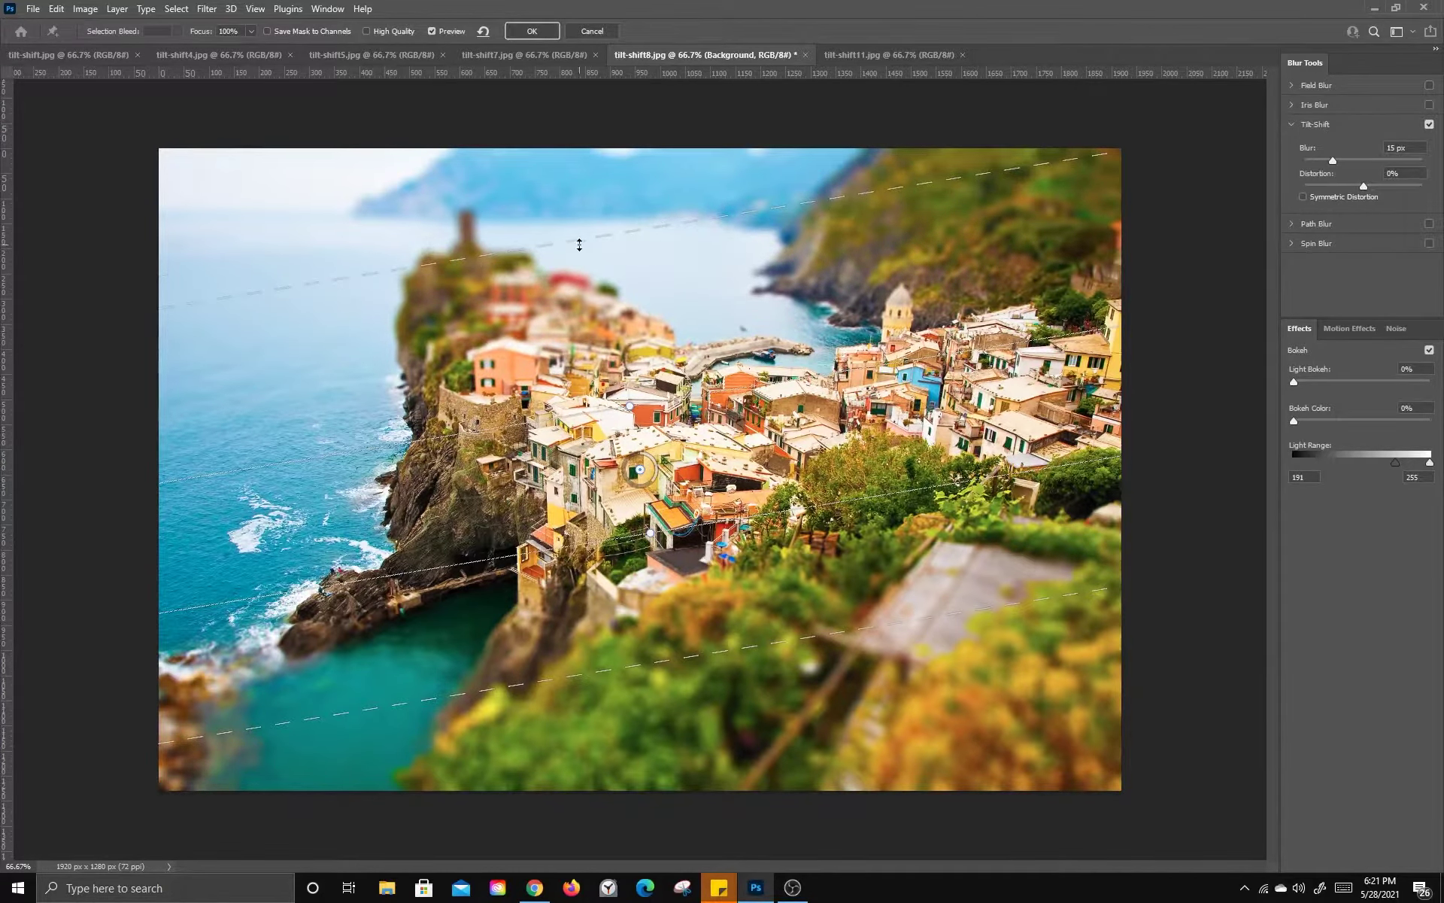
mouse_move(588, 239)
left_mouse_down()
mouse_move(591, 257)
mouse_move(590, 230)
left_mouse_up()
left_click_drag(686, 664, 688, 678)
mouse_move(654, 486)
left_mouse_down()
mouse_move(643, 492)
mouse_move(659, 484)
left_mouse_up()
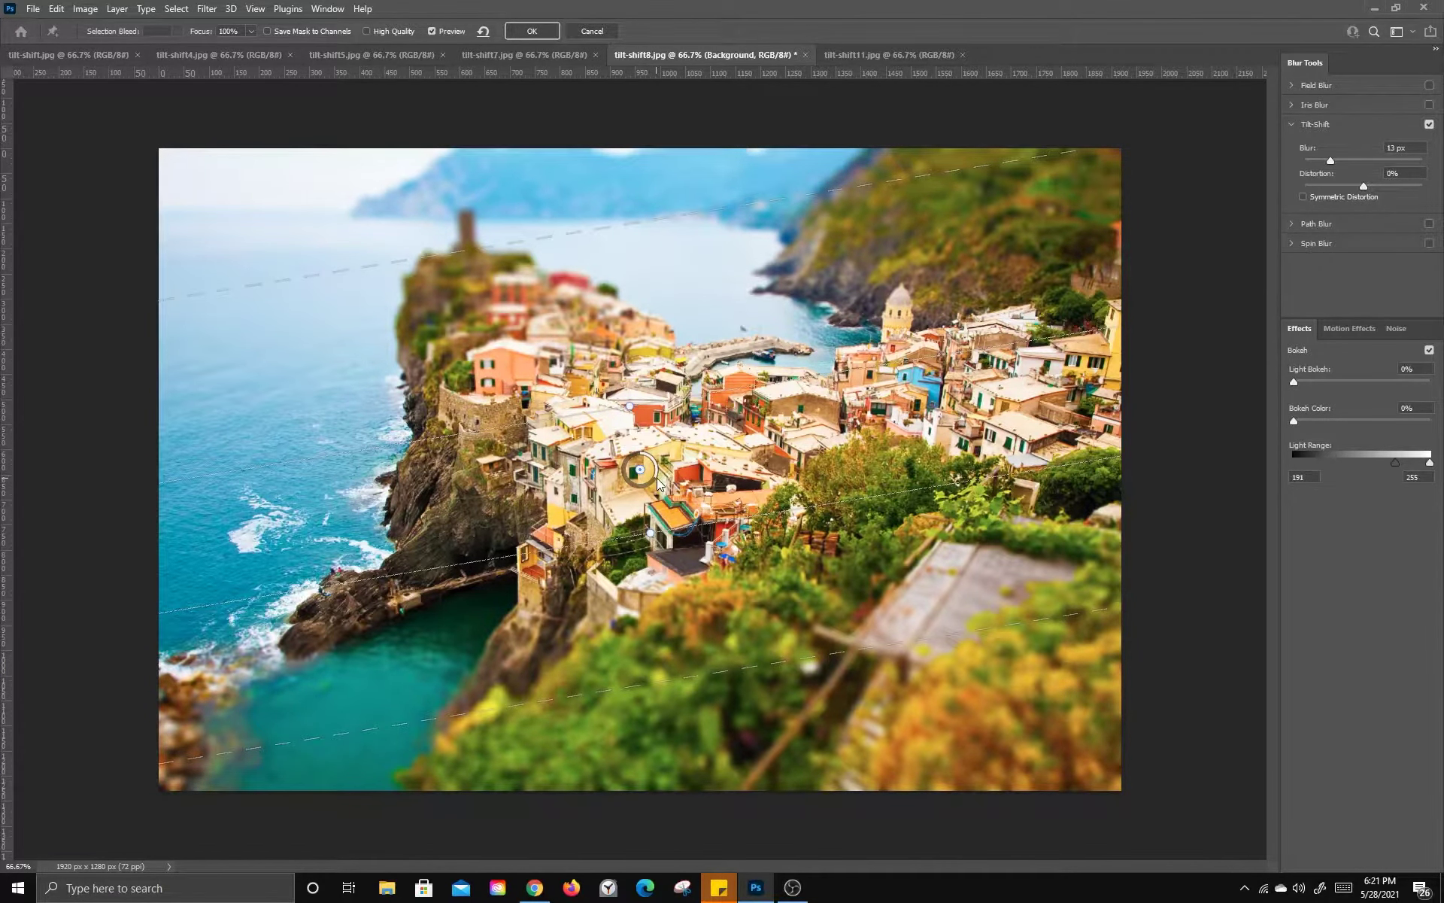
left_click(542, 34)
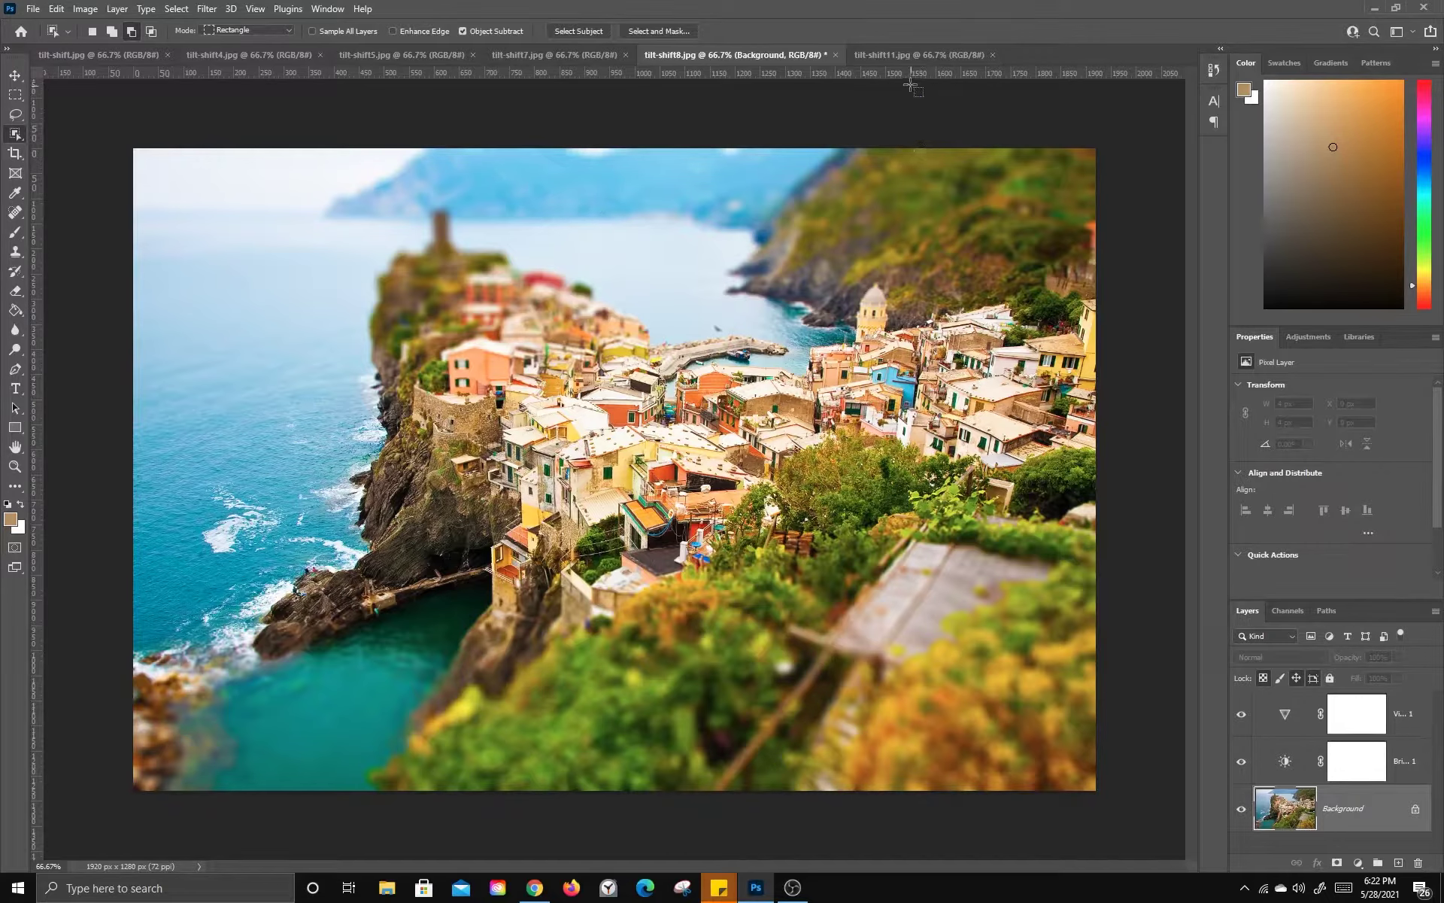
Bring up tilt-shift11.jpg and duplicate its Background layer
left_click(908, 59)
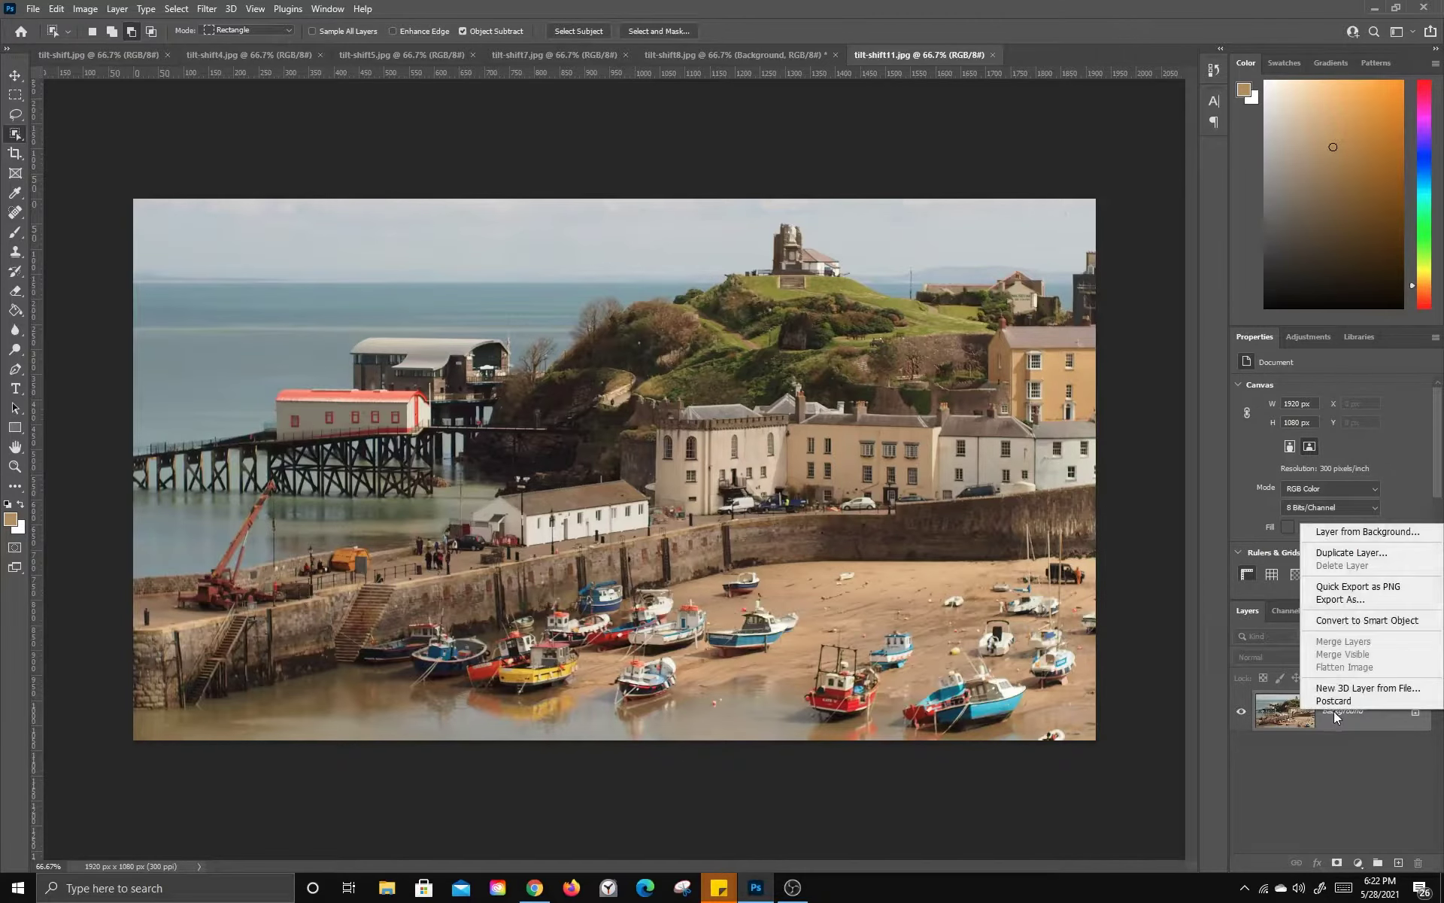
left_click(1342, 553)
left_click(849, 254)
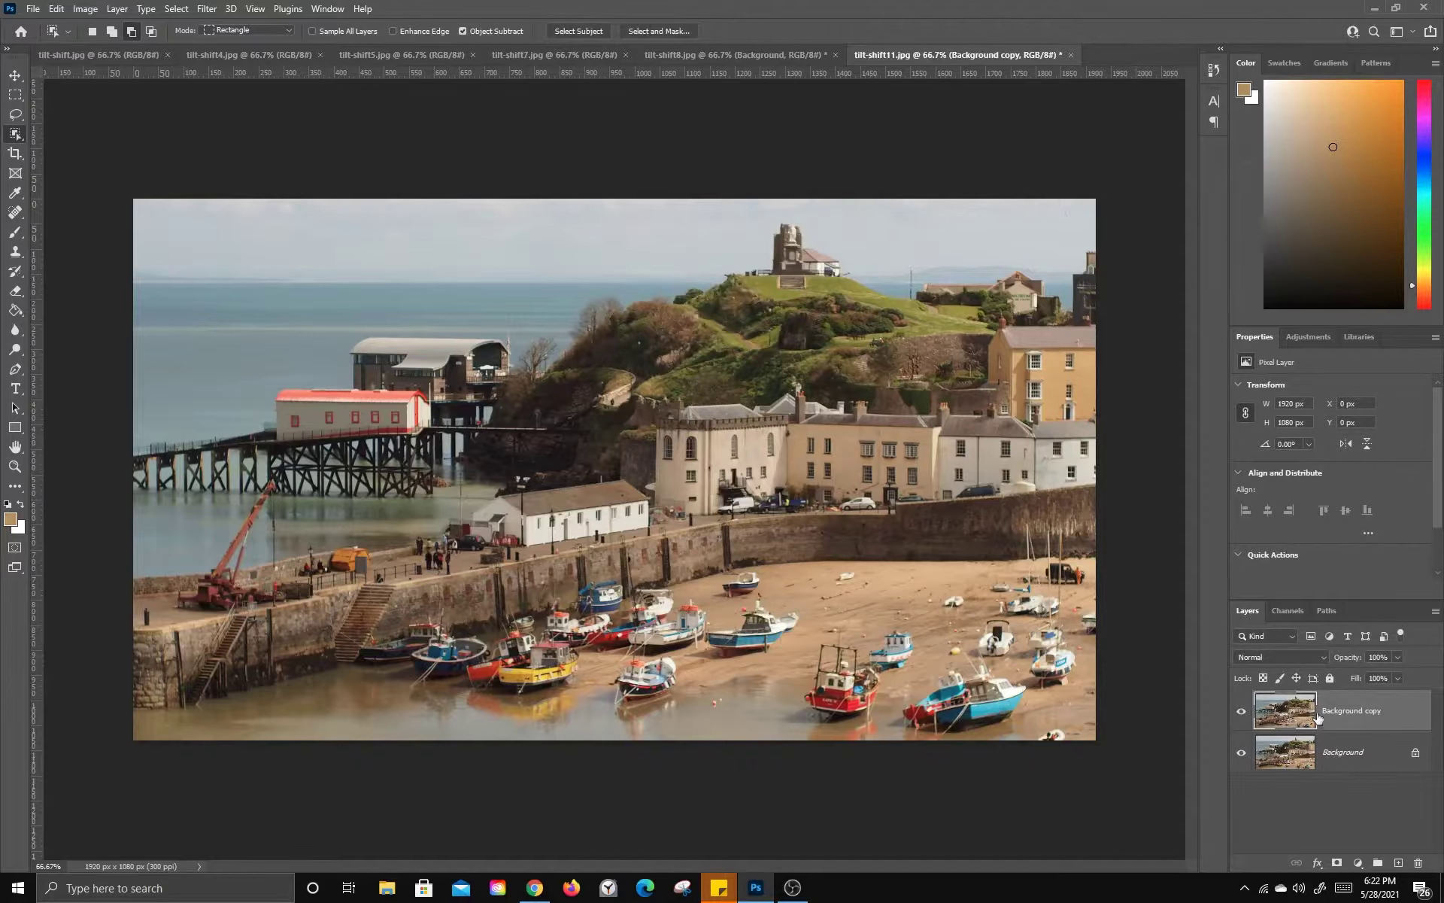
Add a Brightness/Contrast adjustment layer to the harbour photo with brightness 61 and contrast 17
left_click(1308, 340)
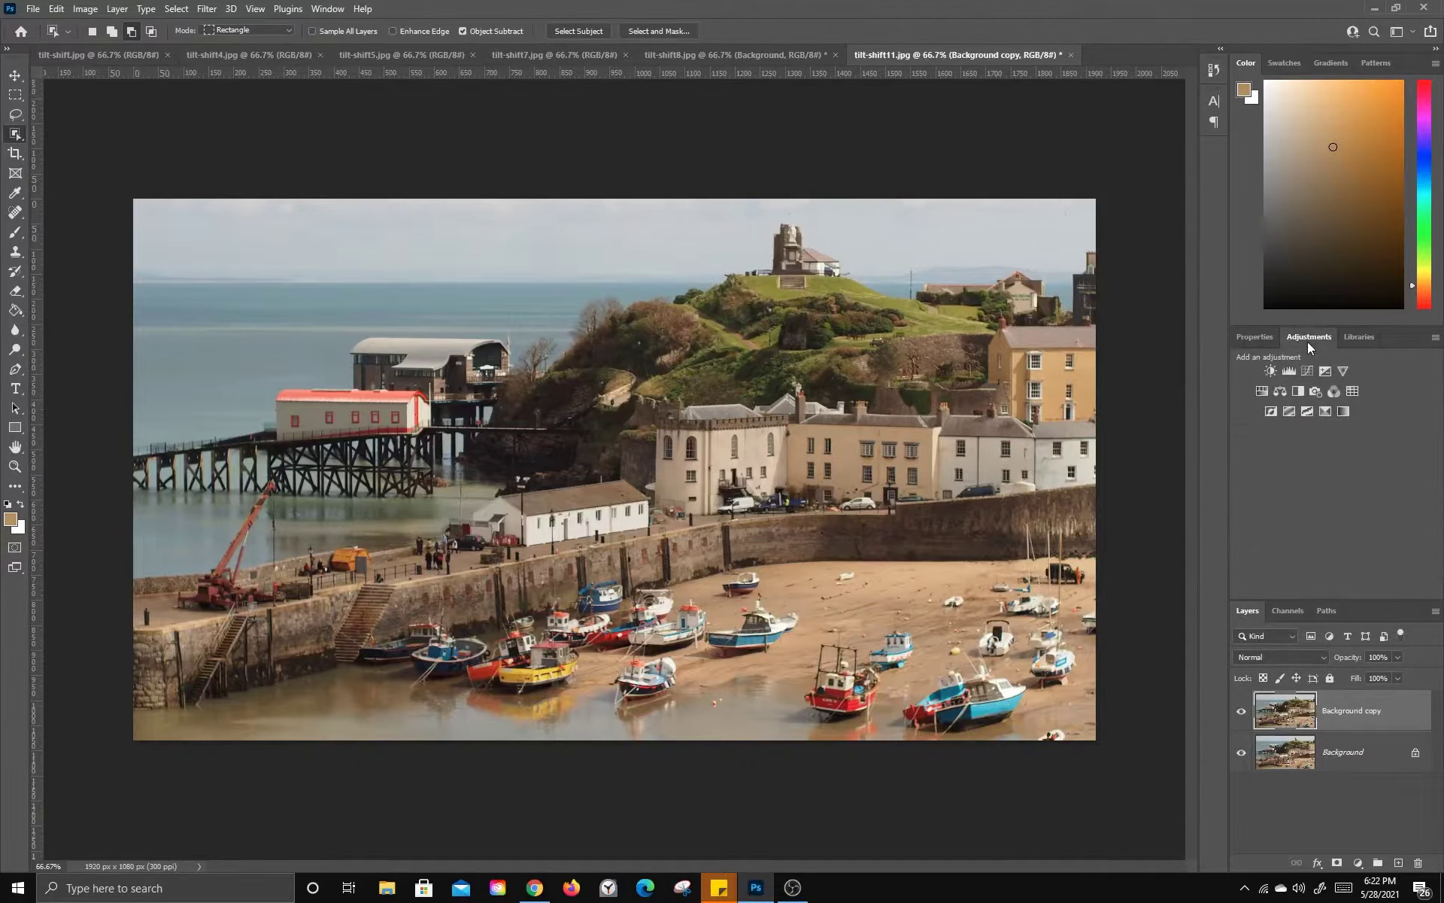
left_click(1270, 372)
left_click_drag(1333, 427, 1370, 426)
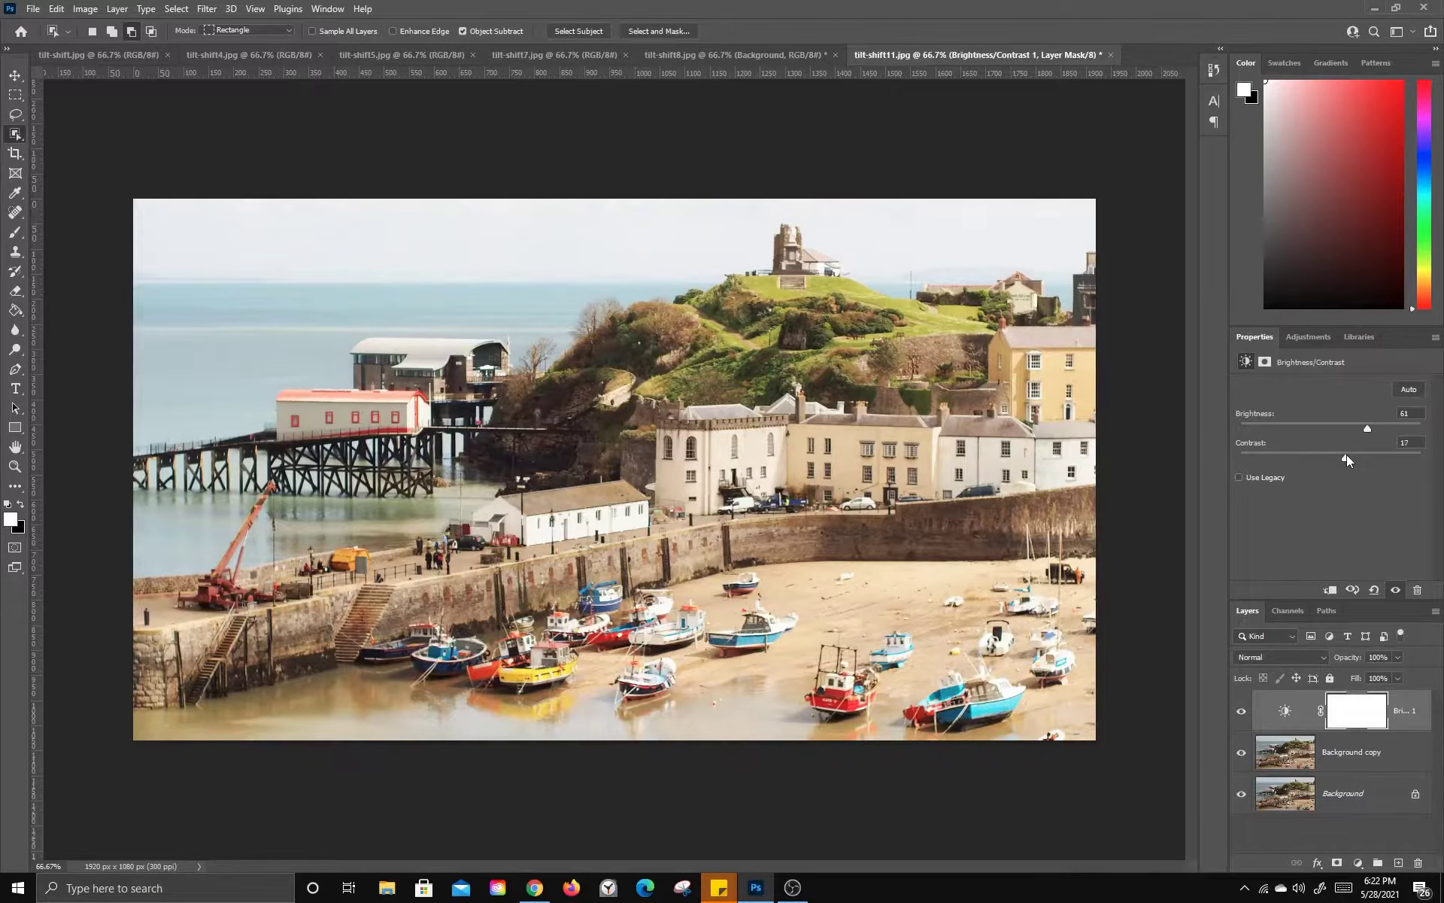
Add a Vibrance adjustment layer to the harbour photo with vibrance +60 and saturation +14
left_click(1318, 340)
left_click(1344, 371)
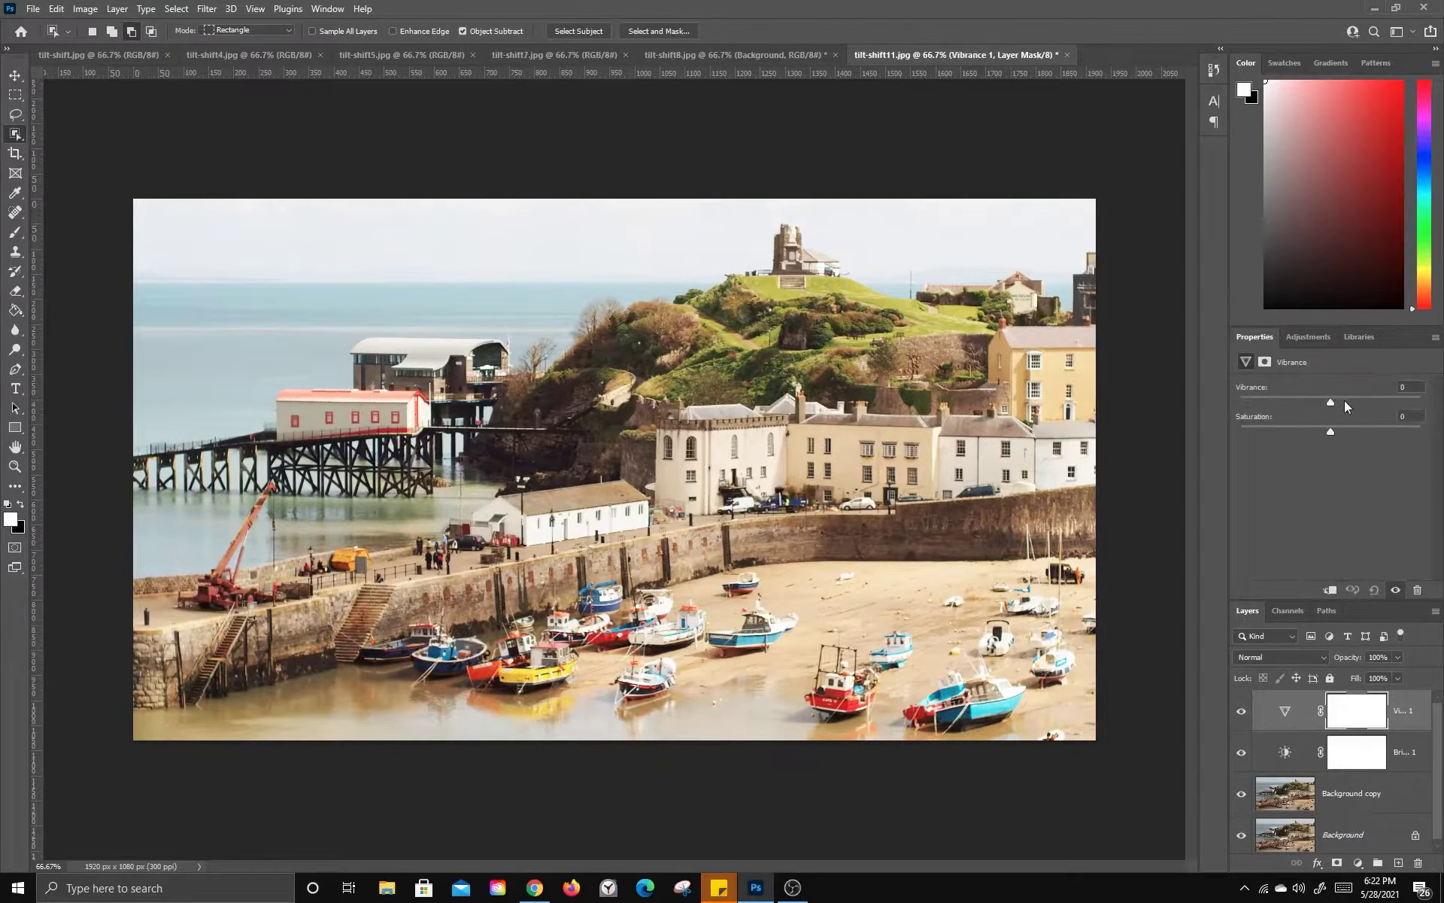
mouse_move(1330, 404)
left_mouse_down()
mouse_move(1344, 403)
mouse_move(1340, 432)
left_mouse_up()
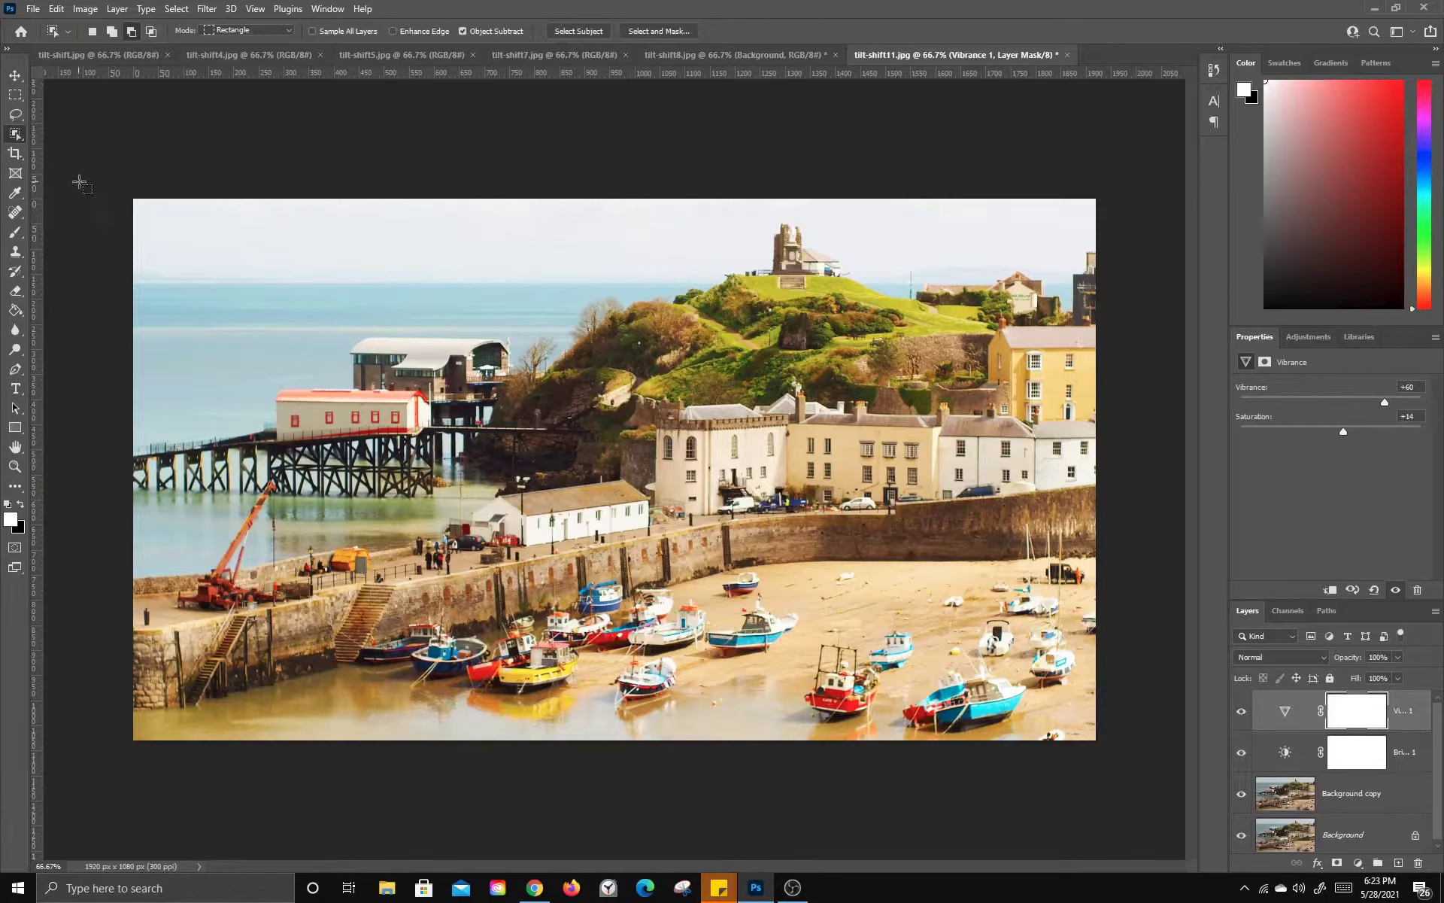
Mask the Background copy layer to the red-roofed pier building using the Object Selection tool, subtracting the grey building behind it
right_click(17, 134)
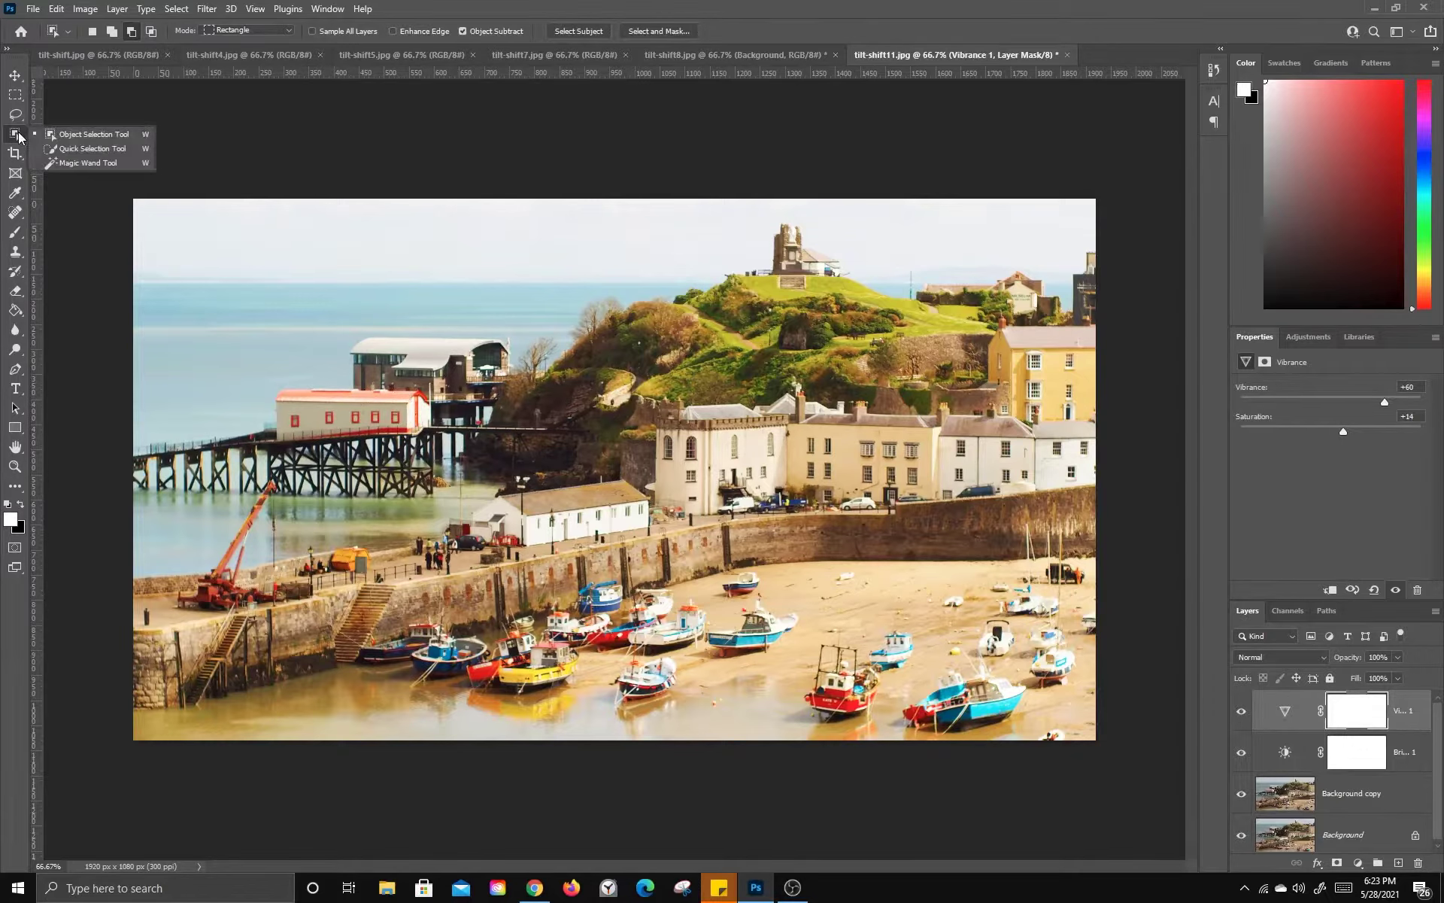
left_click(103, 140)
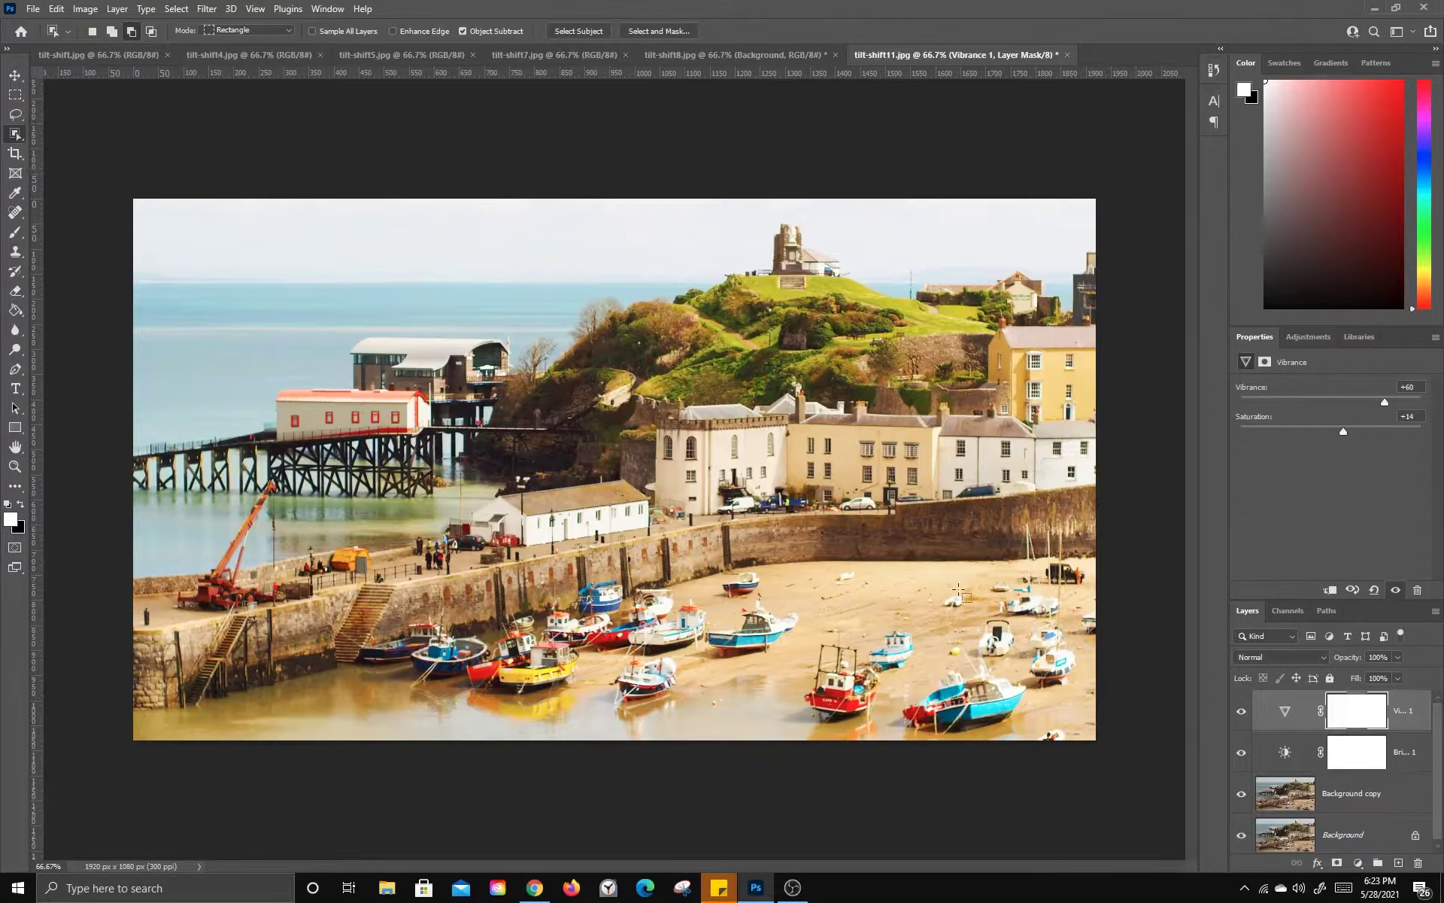
left_click(1347, 794)
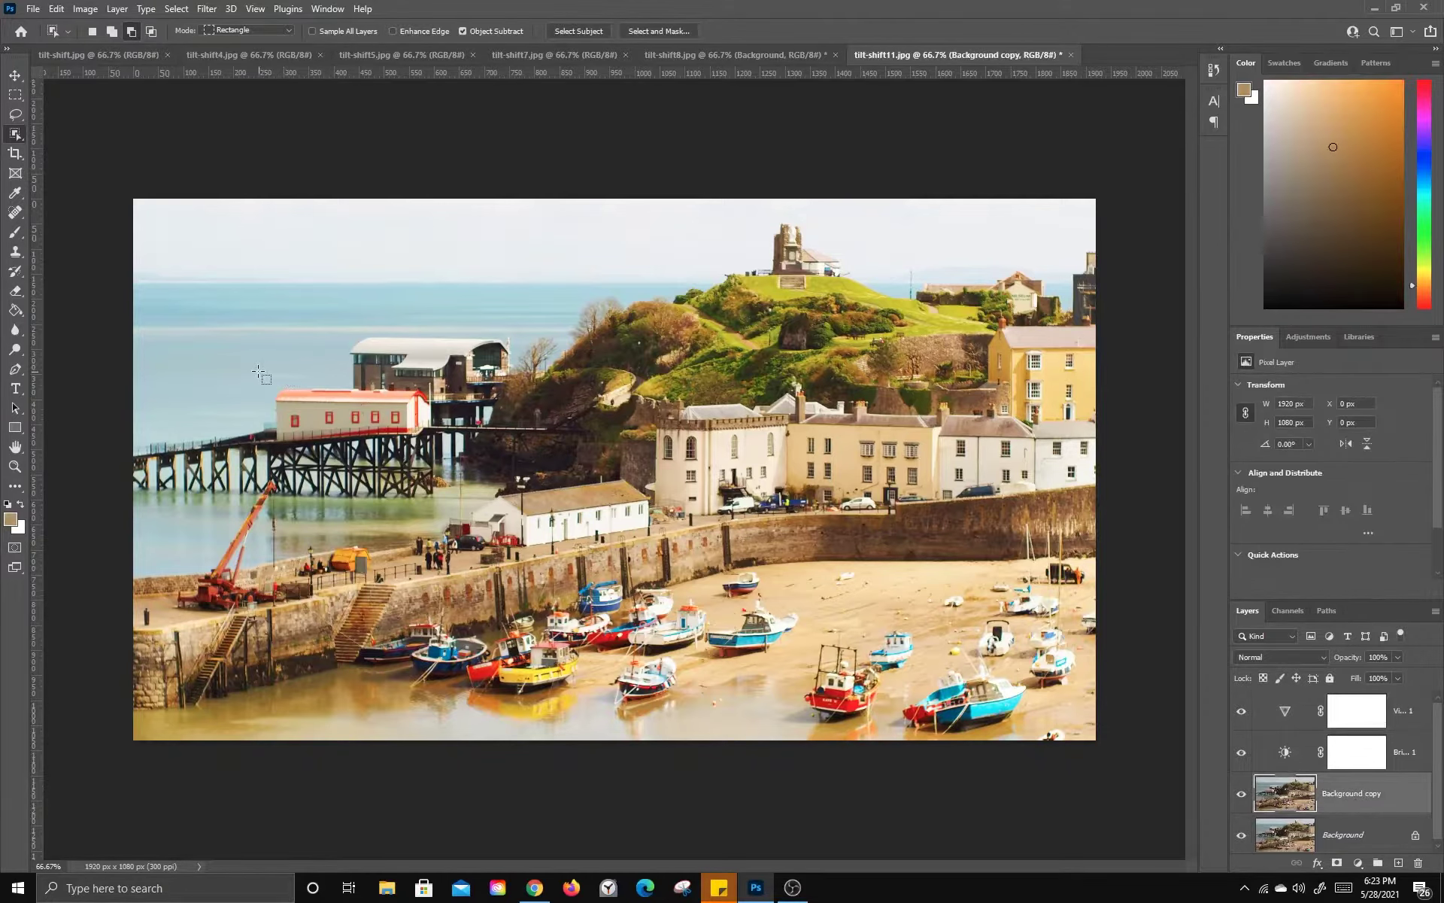
left_click_drag(254, 368, 453, 445)
left_click_drag(328, 354, 459, 382)
left_click(1337, 863)
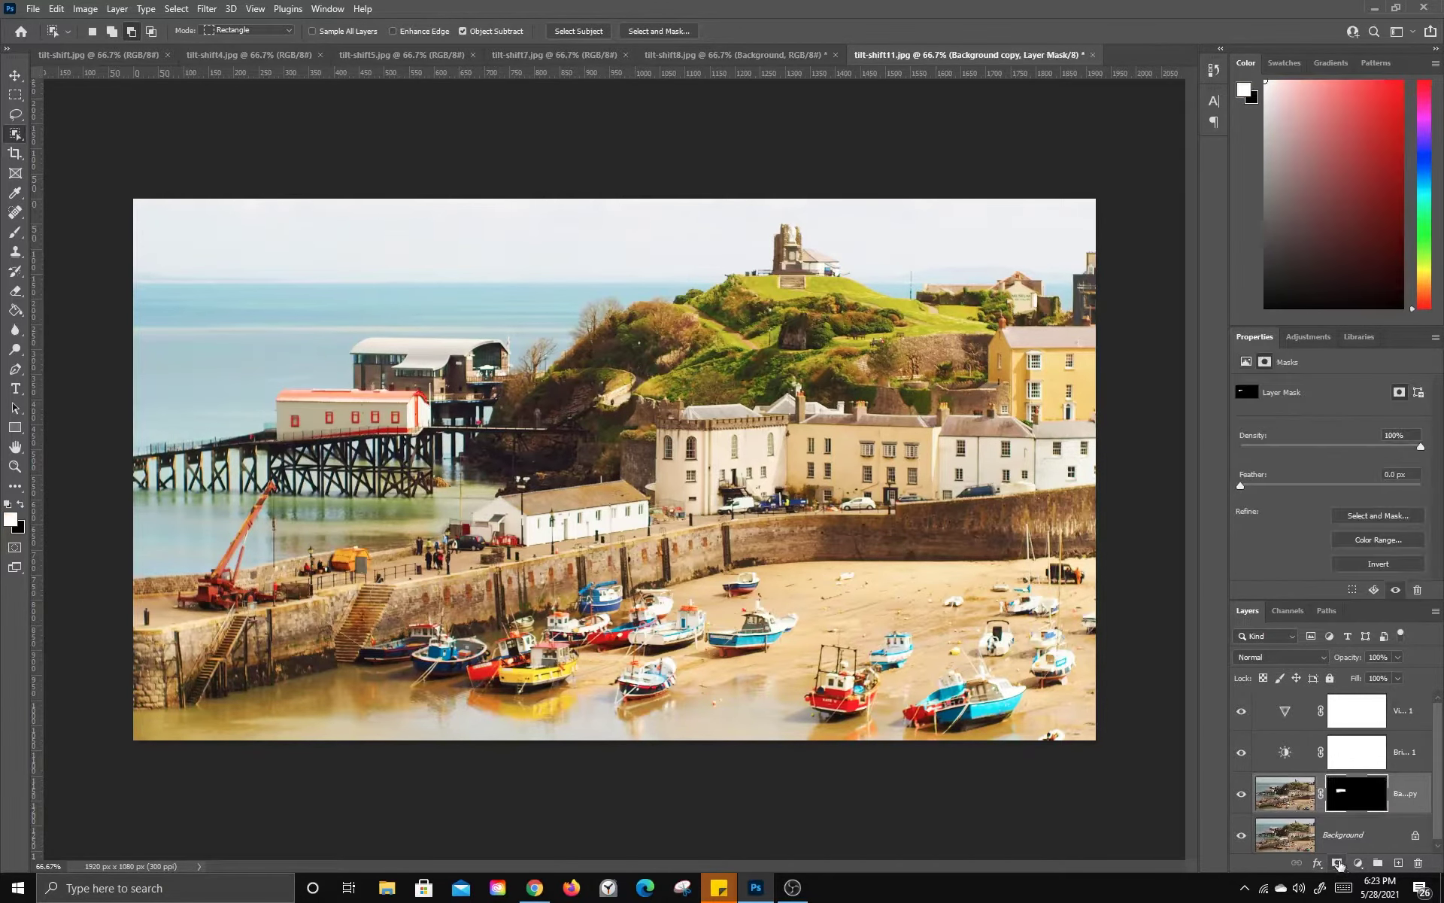
left_click(1245, 837)
left_click(1243, 836)
Hide the masked Background copy layer and start a Tilt-Shift blur on the original Background layer
left_click(1286, 833)
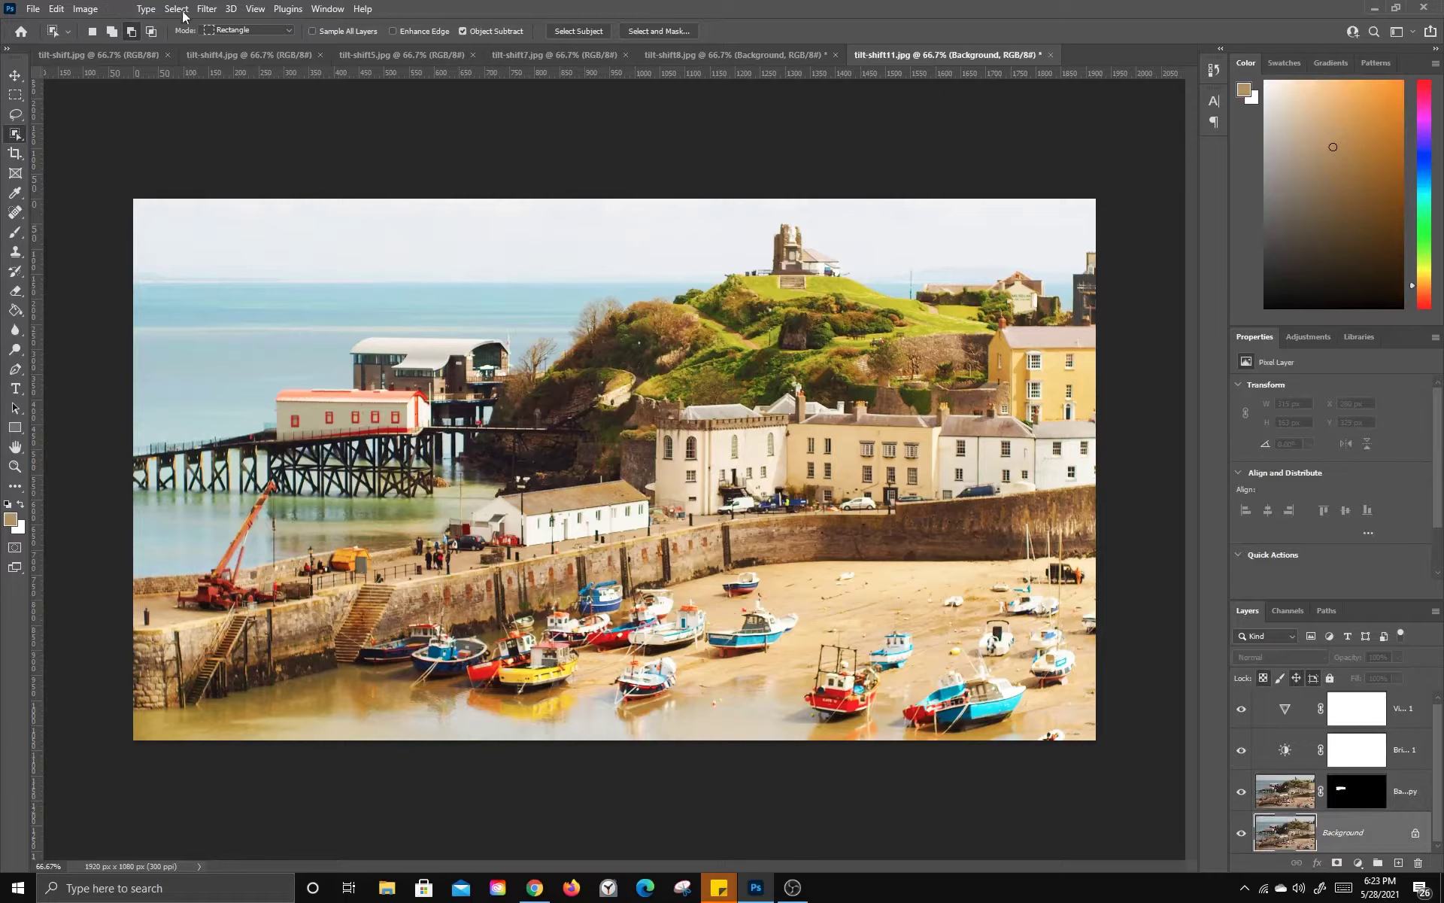
left_click(1243, 792)
left_click(208, 9)
mouse_move(230, 215)
left_click(425, 244)
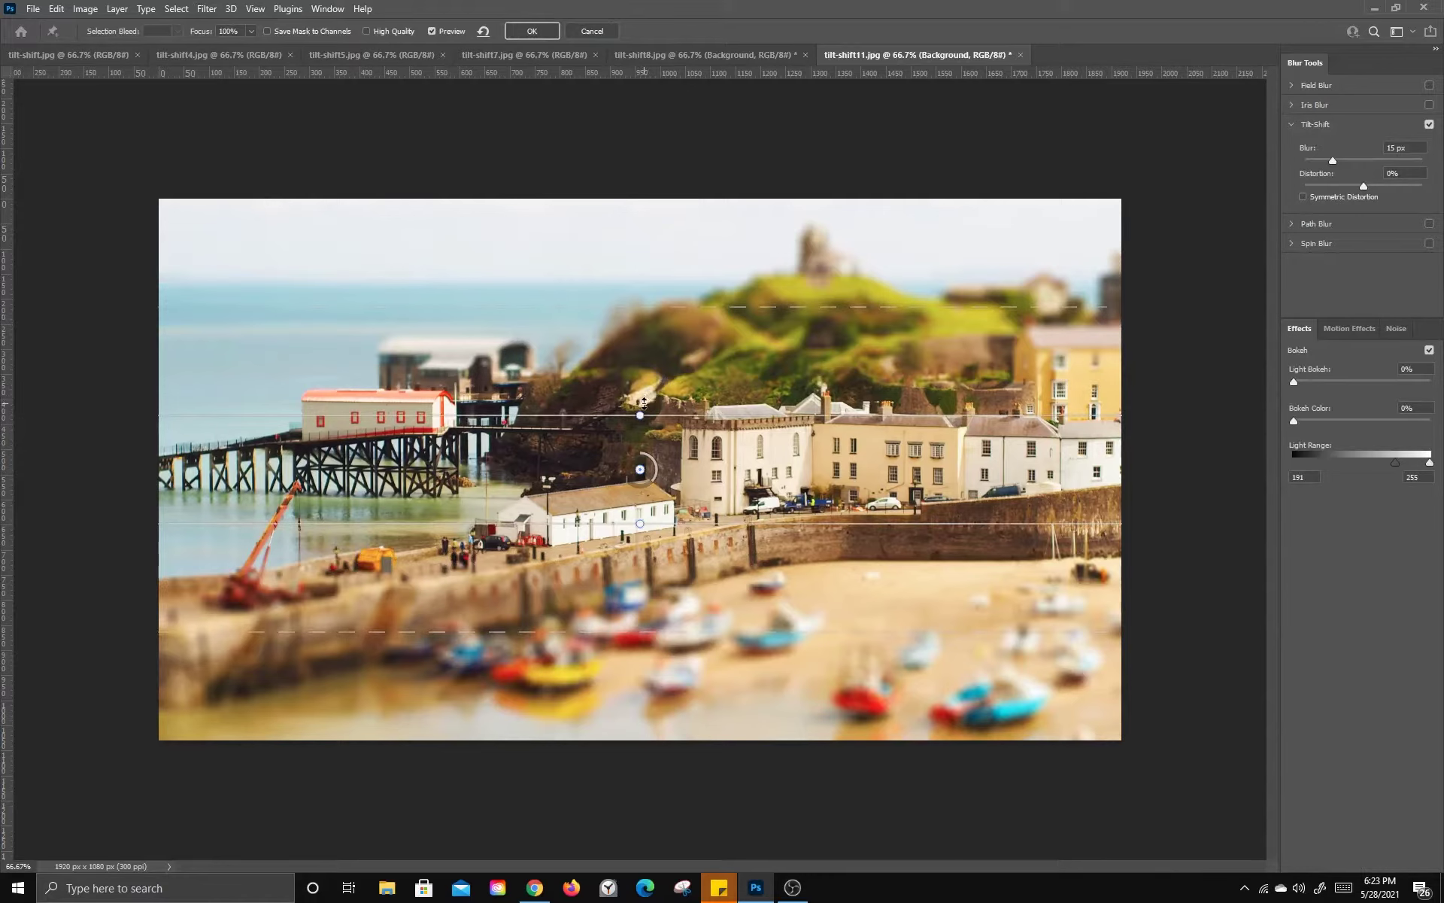
Tilt the focus band along the harbour wall, extend its lower edge over the boats, apply the blur and show the Background copy layer
left_click_drag(643, 412, 633, 412)
left_click_drag(677, 623, 678, 734)
left_click_drag(649, 523, 656, 563)
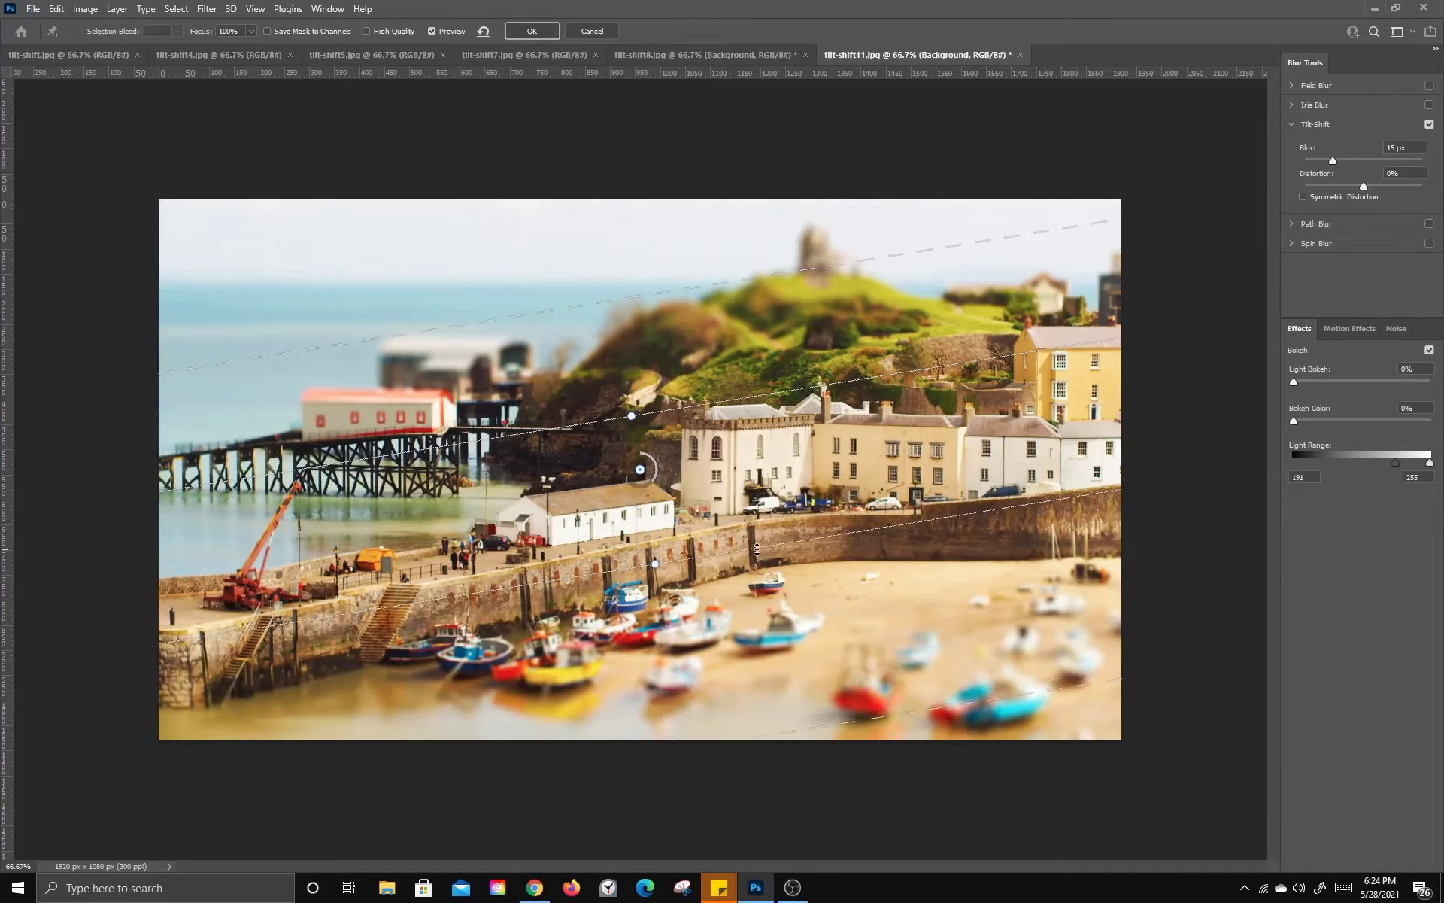
left_click_drag(759, 547, 774, 564)
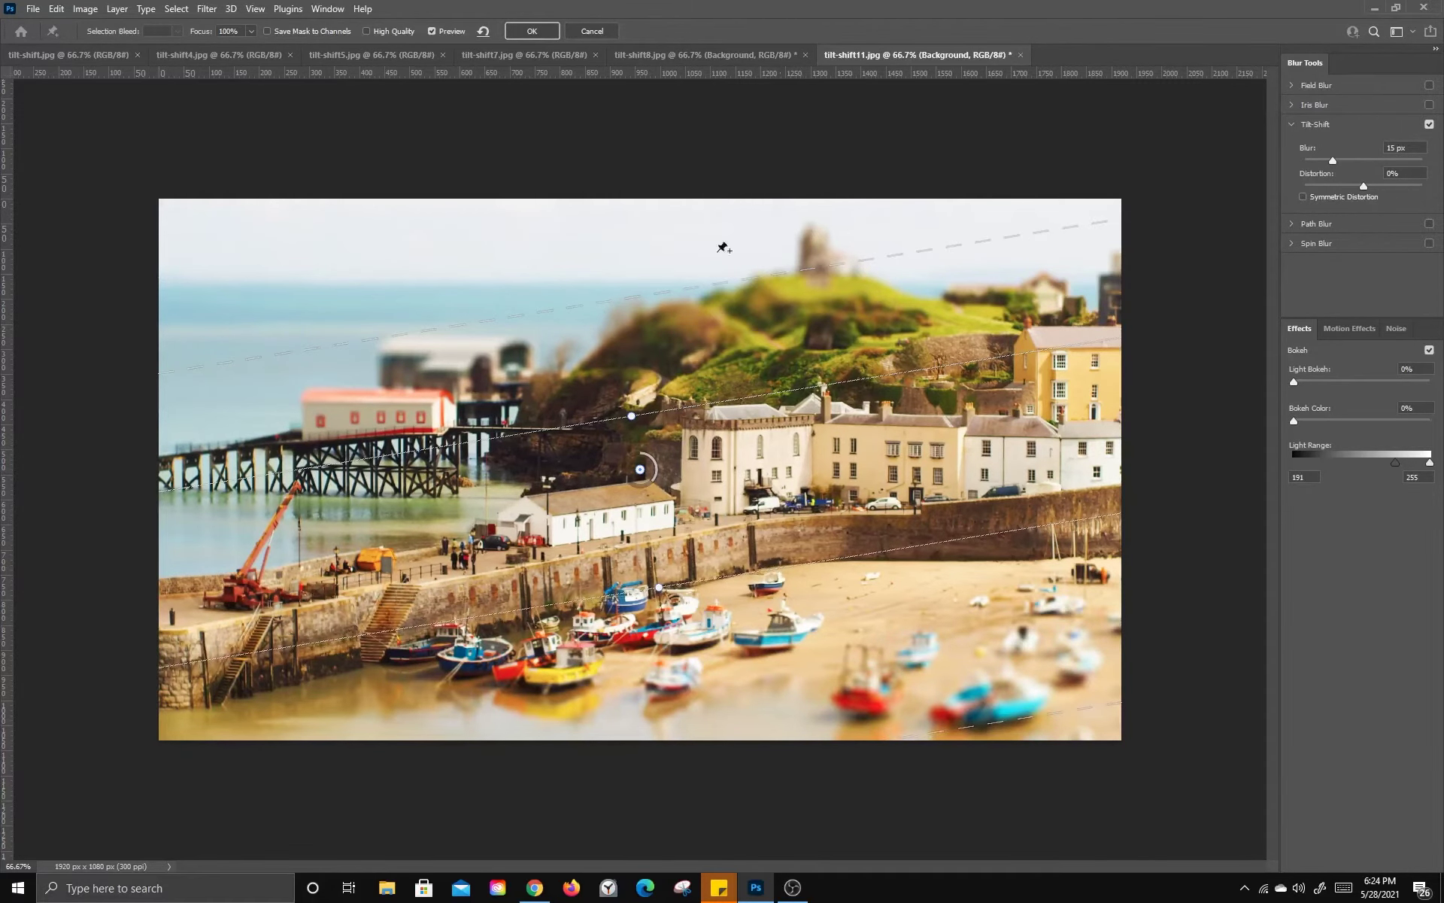
left_click(538, 36)
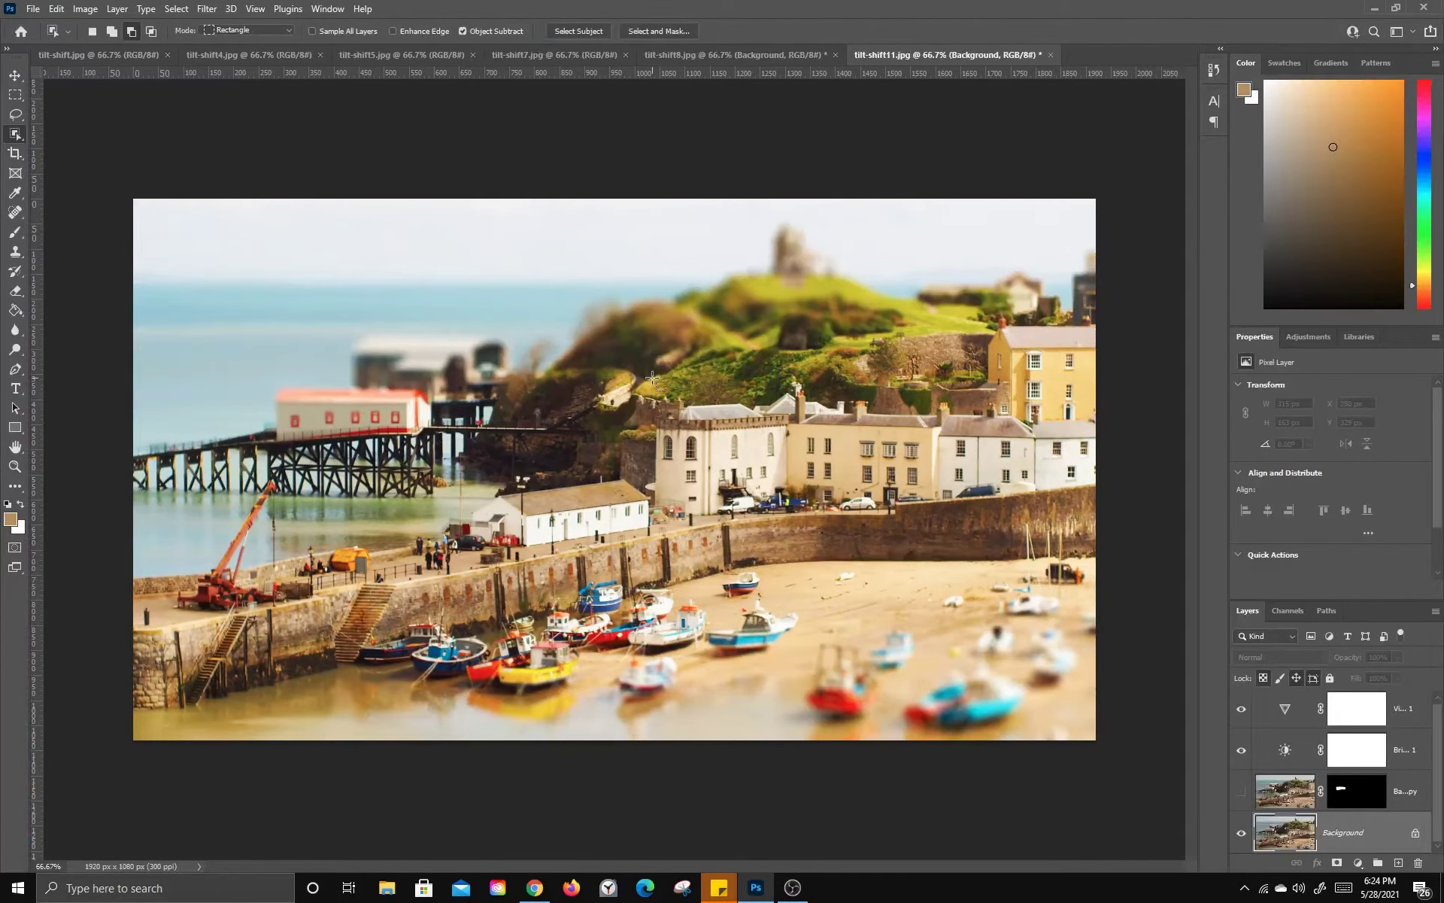
left_click(1242, 792)
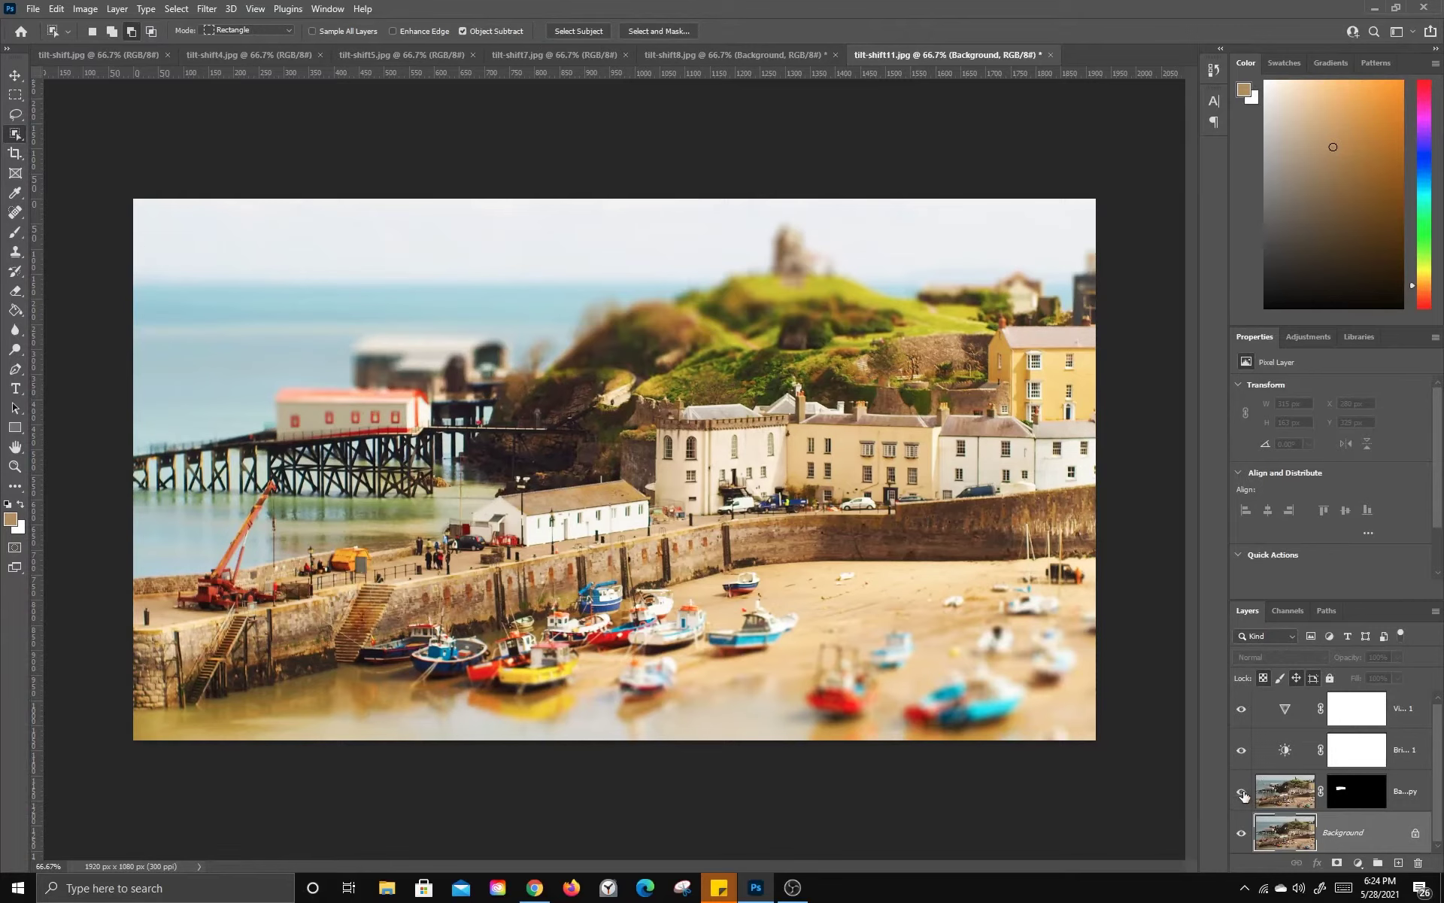